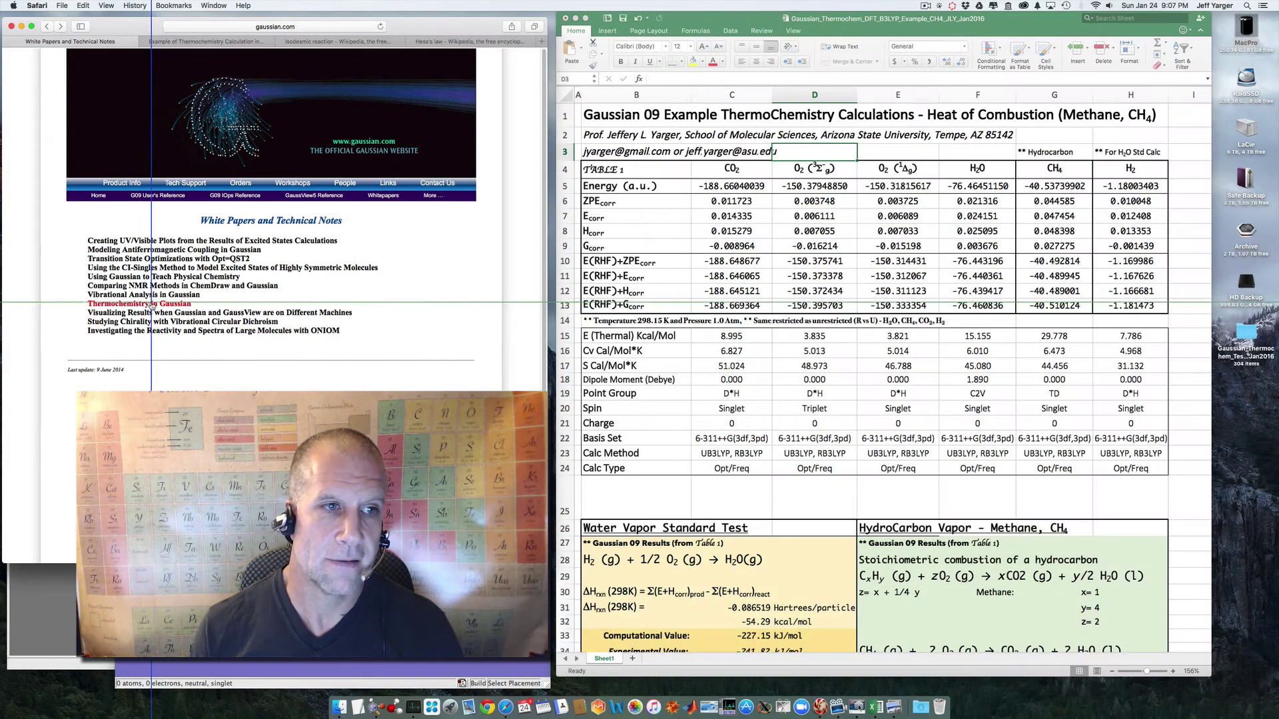
- Open the Thermochemistry in Gaussian paper and scroll down to Worked-out Examples and Table 1
click(151, 304)
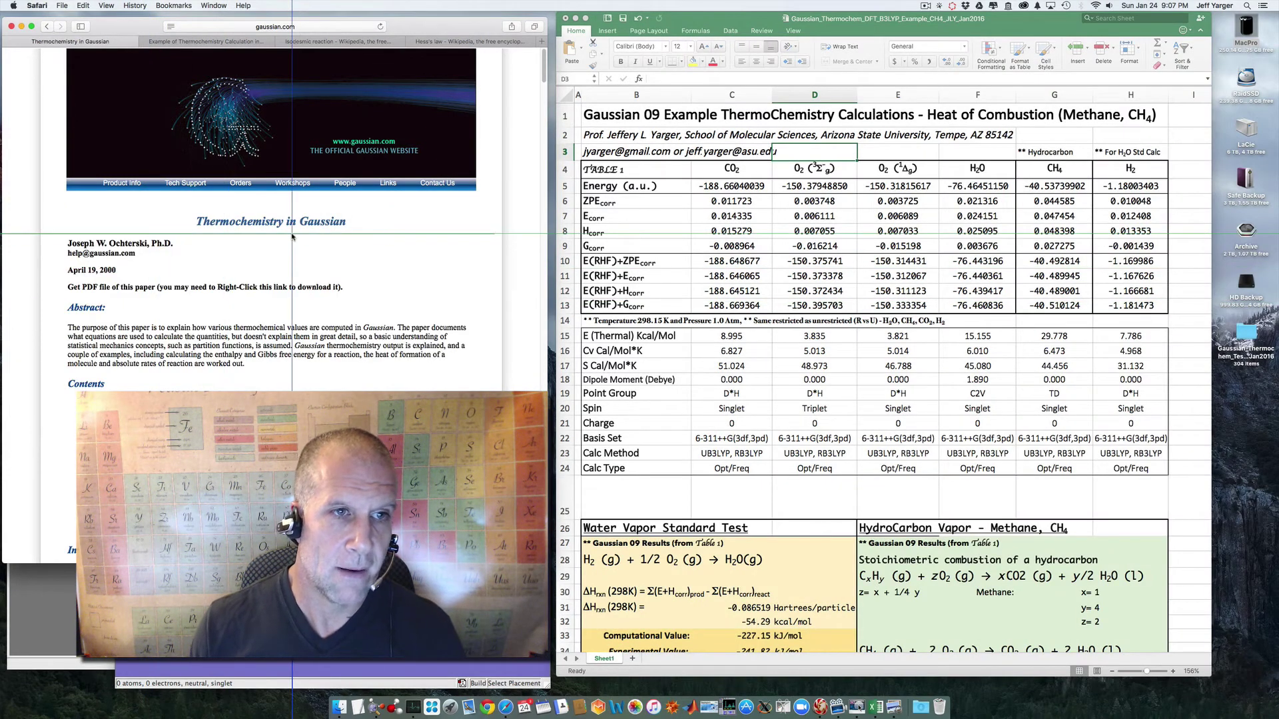
scroll(293, 241, down, 5)
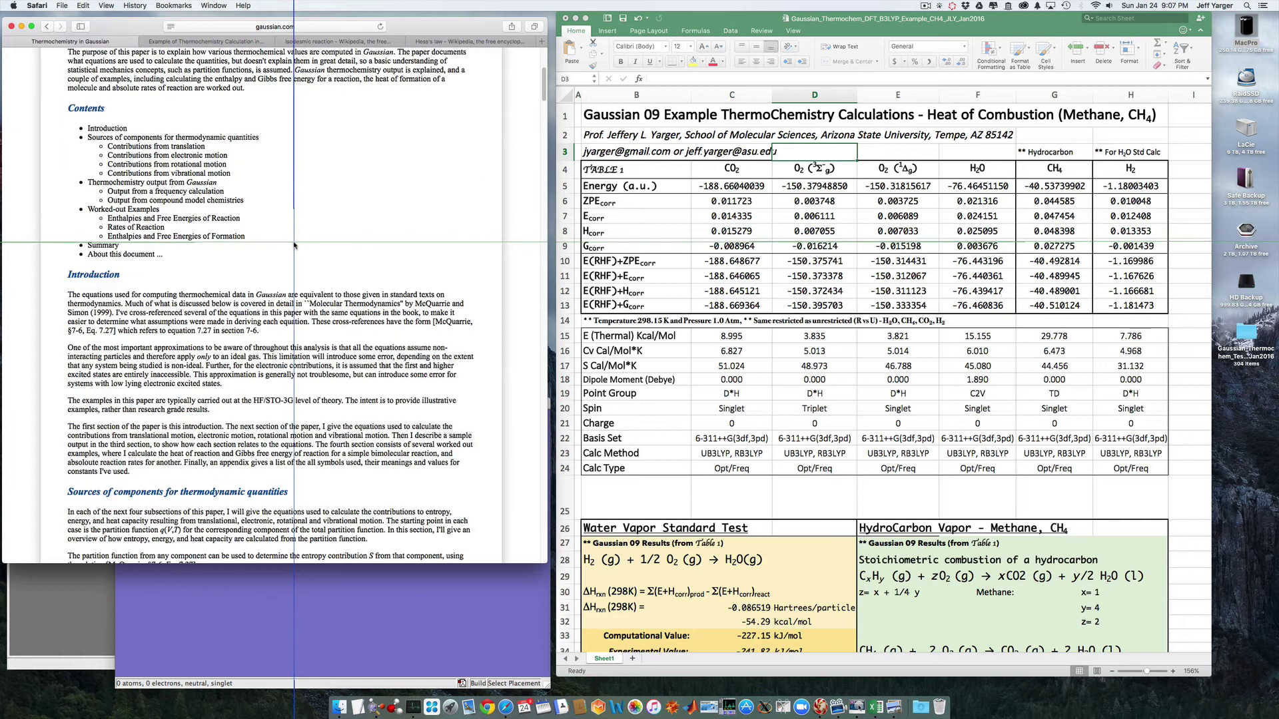
scroll(293, 246, down, 5)
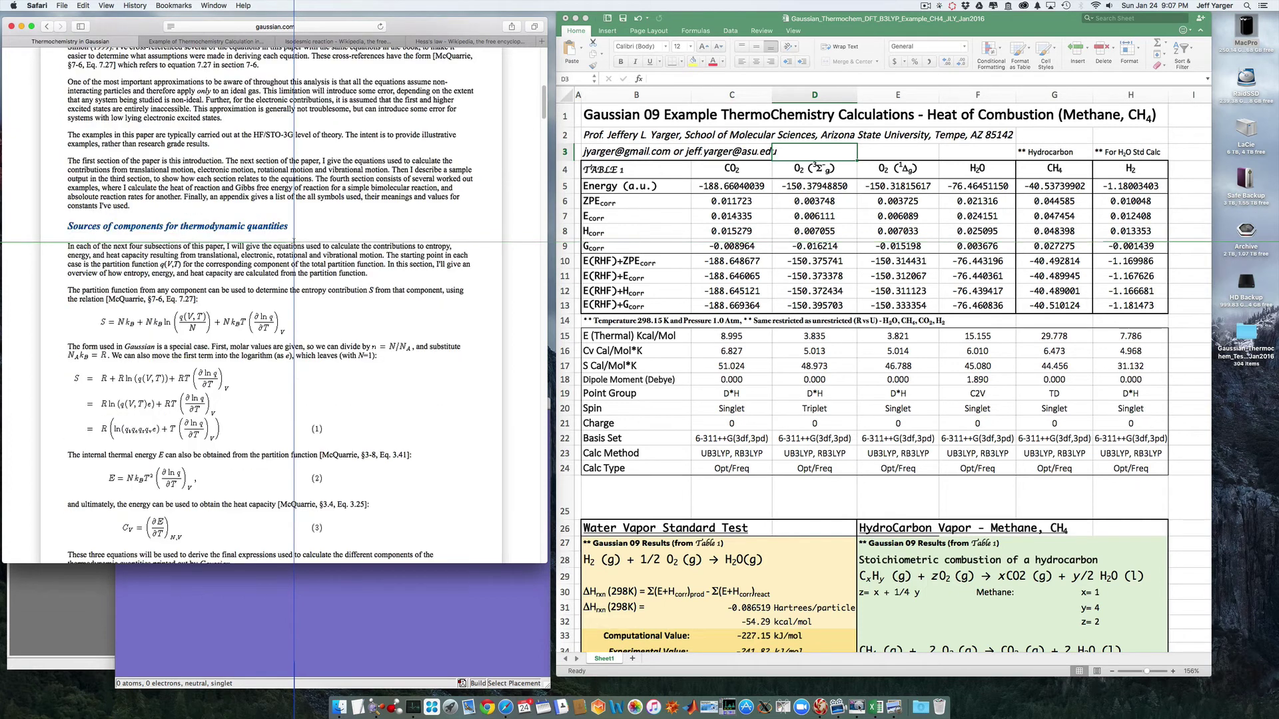
scroll(293, 242, down, 10)
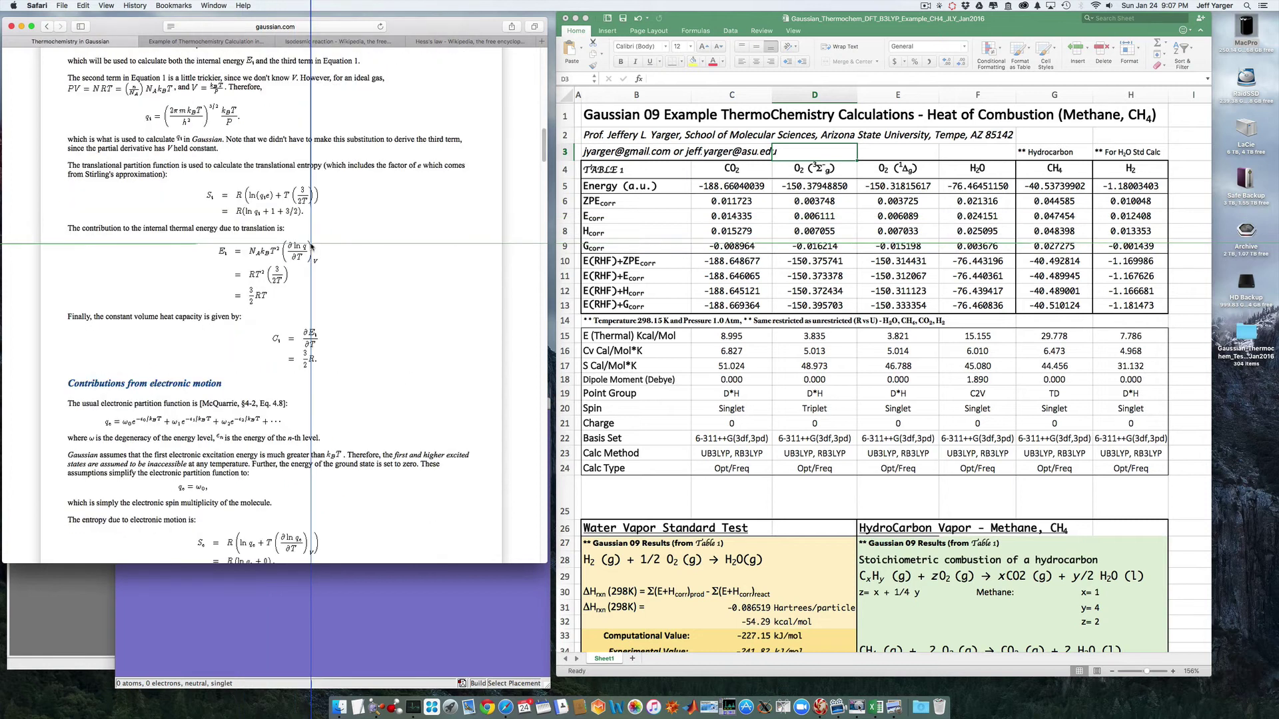
scroll(311, 246, down, 10)
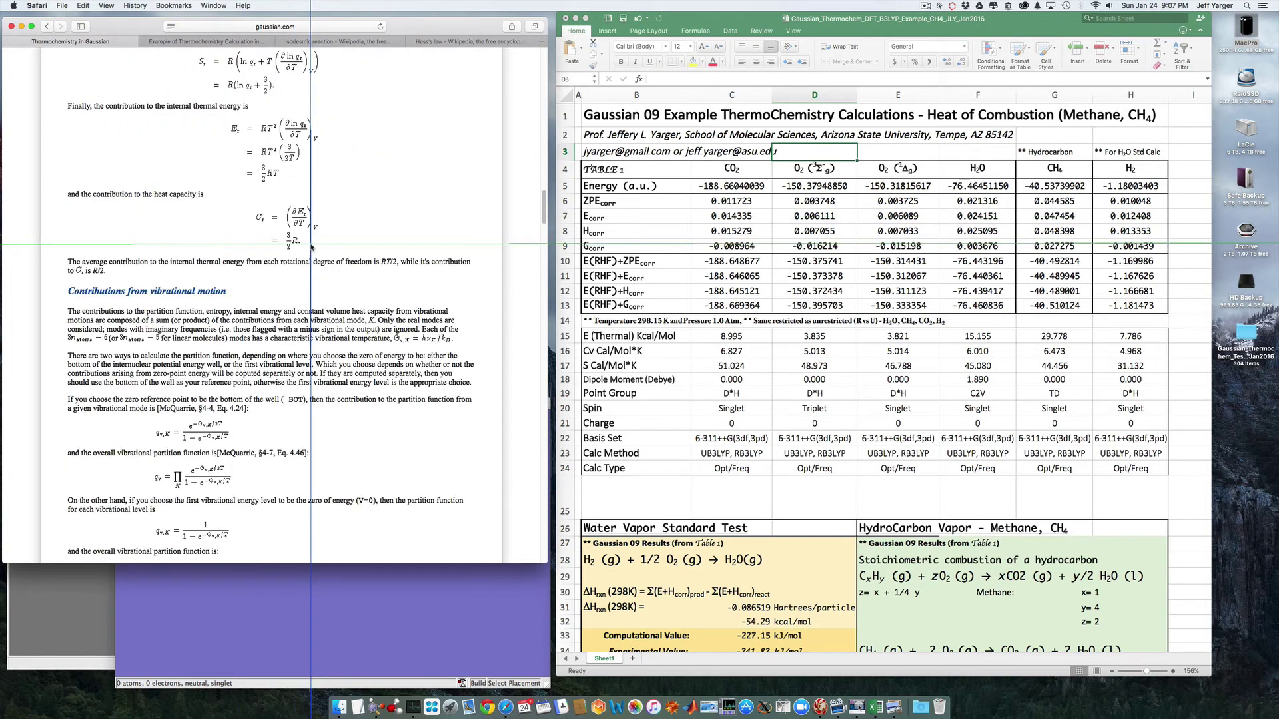
scroll(312, 246, down, 9)
scroll(311, 246, down, 5)
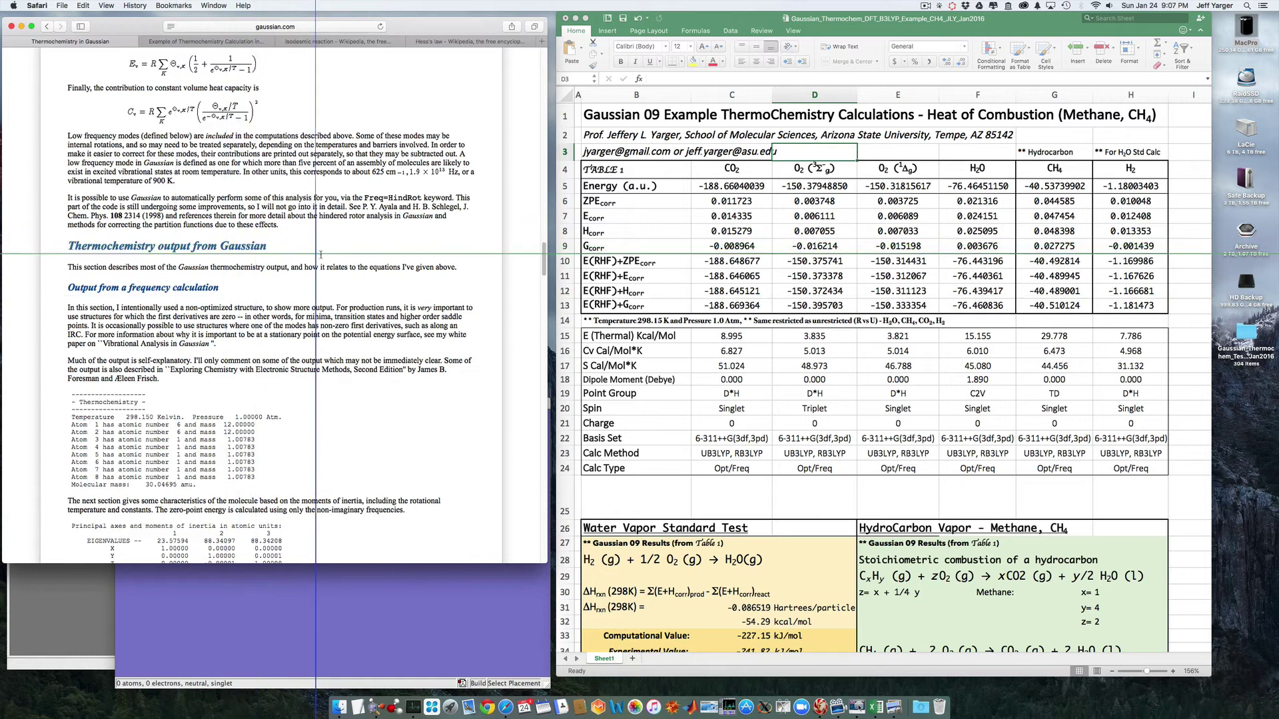
scroll(314, 256, down, 2)
scroll(330, 253, down, 20)
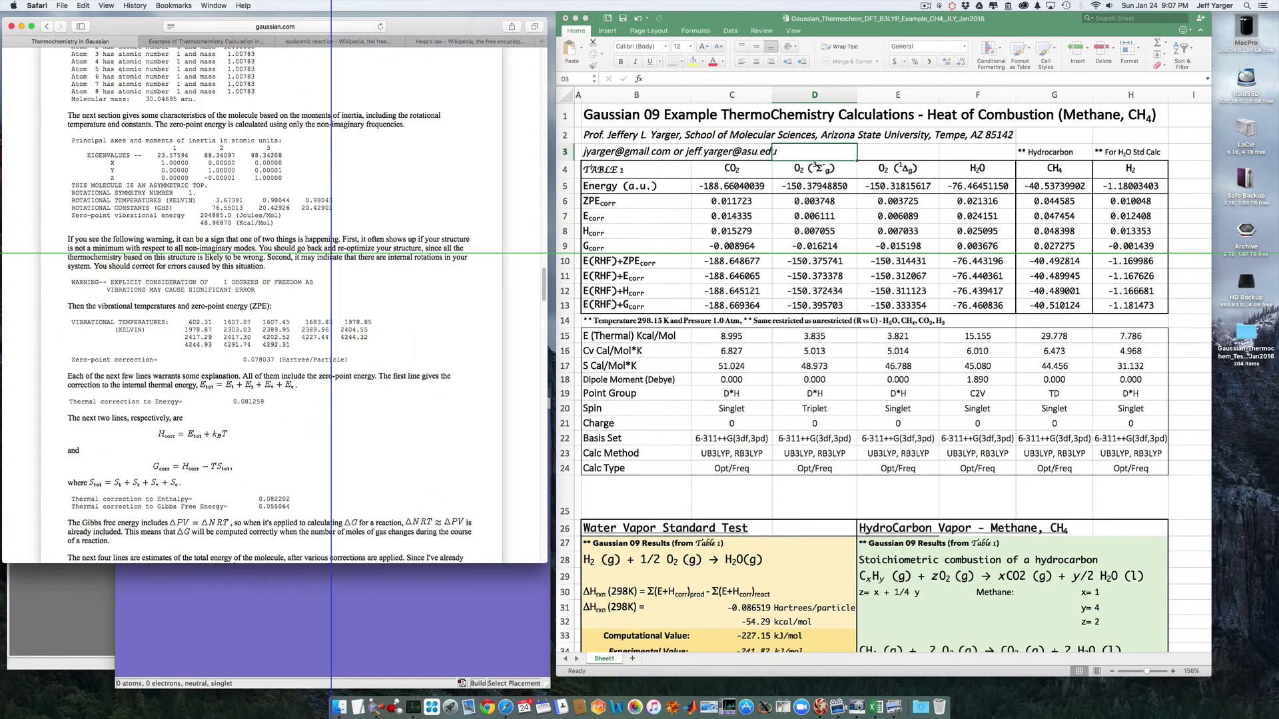
scroll(331, 253, down, 8)
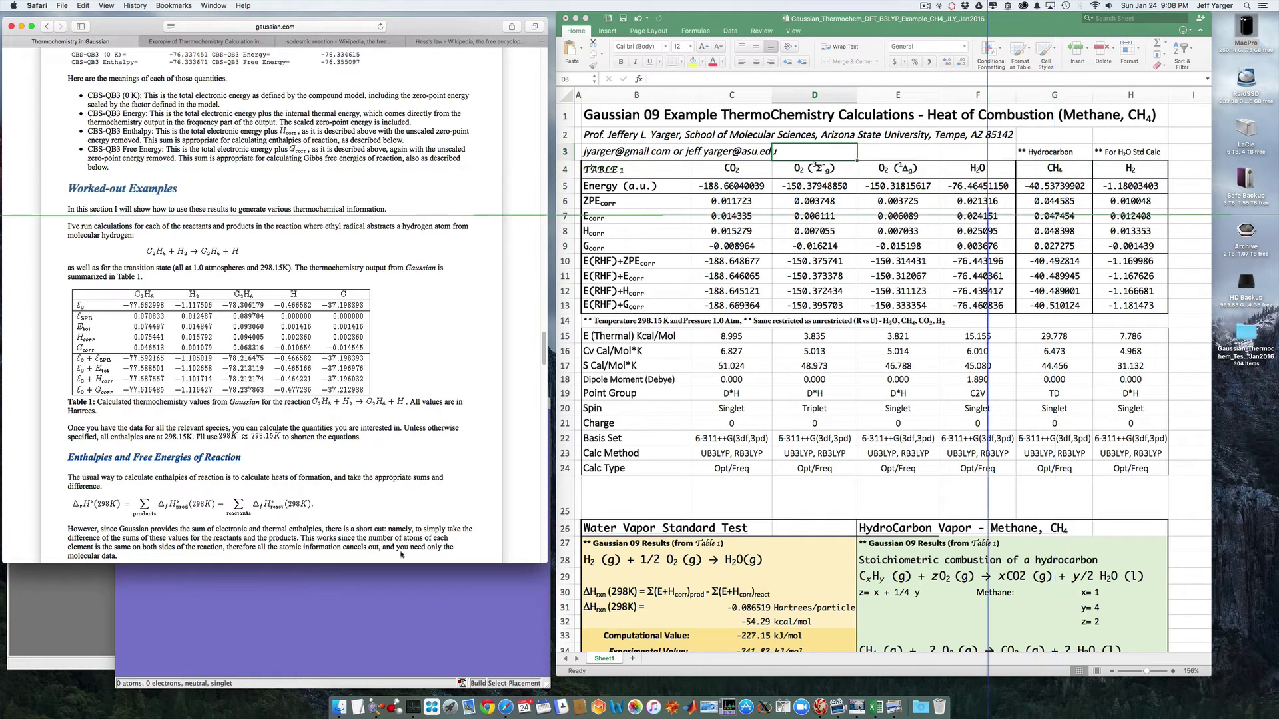
- Launch GaussView and select the Carbon Tetrahedral element fragment
click(393, 689)
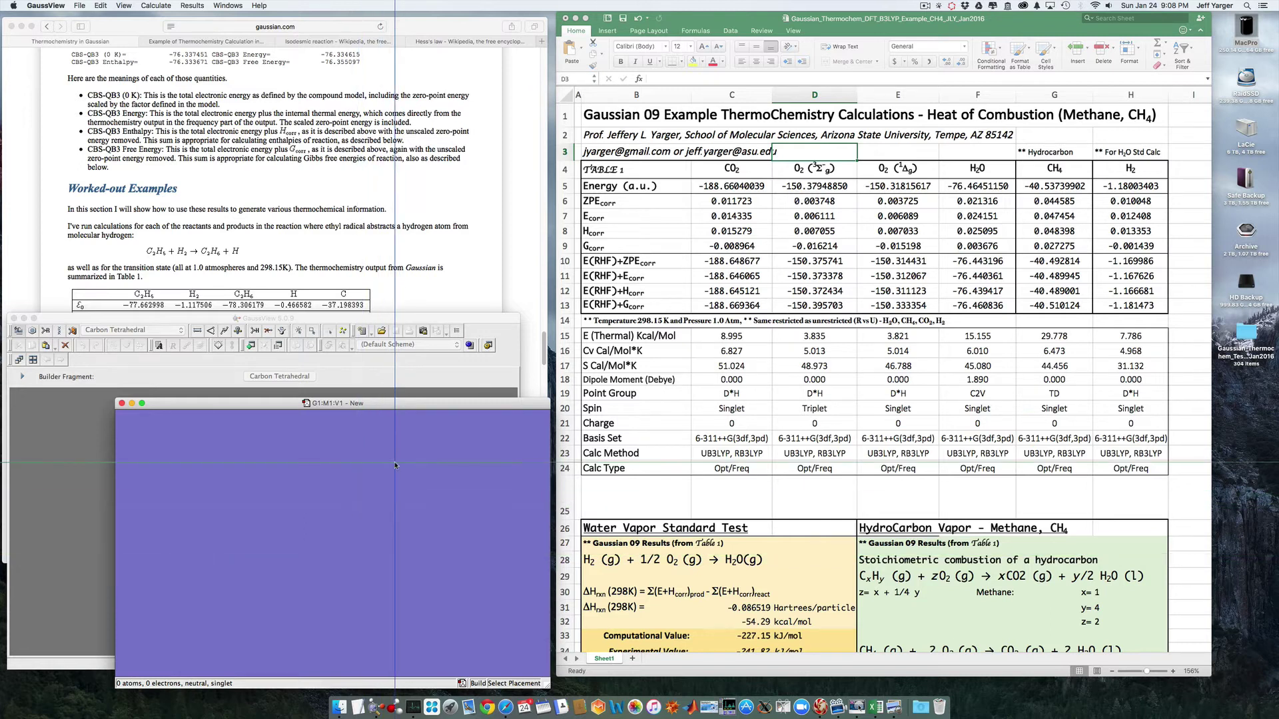
click(145, 337)
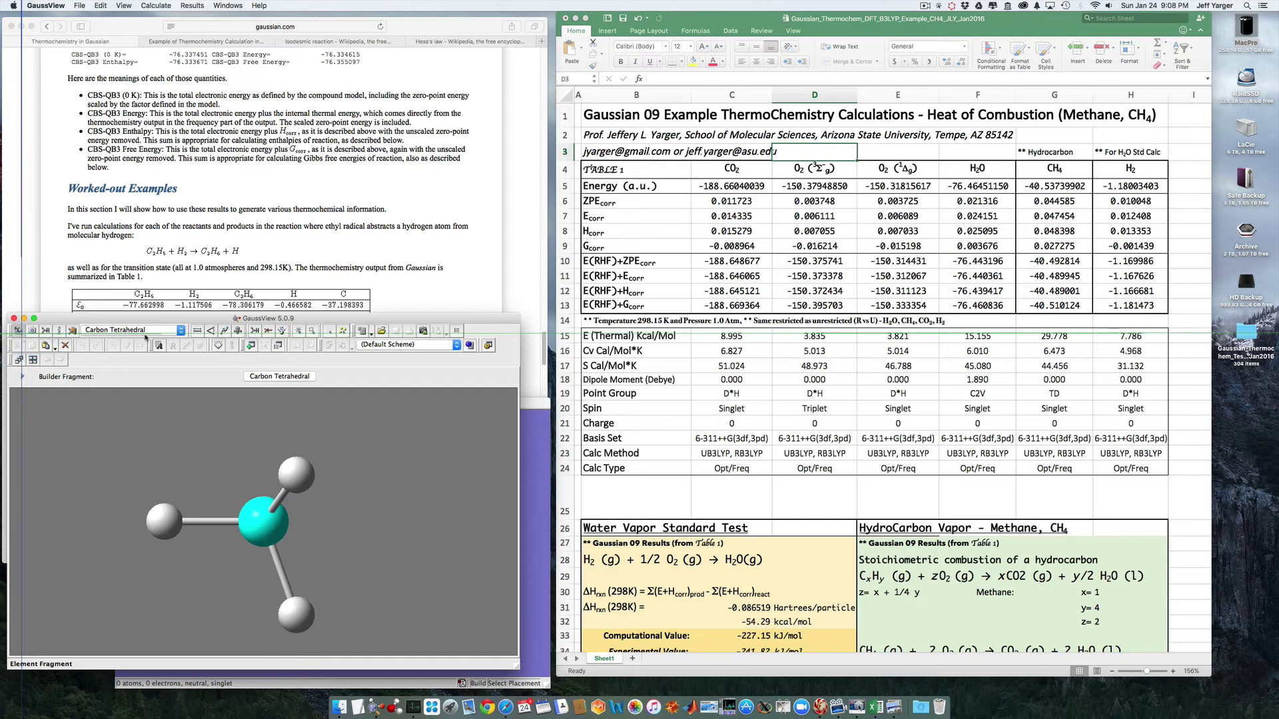
click(18, 331)
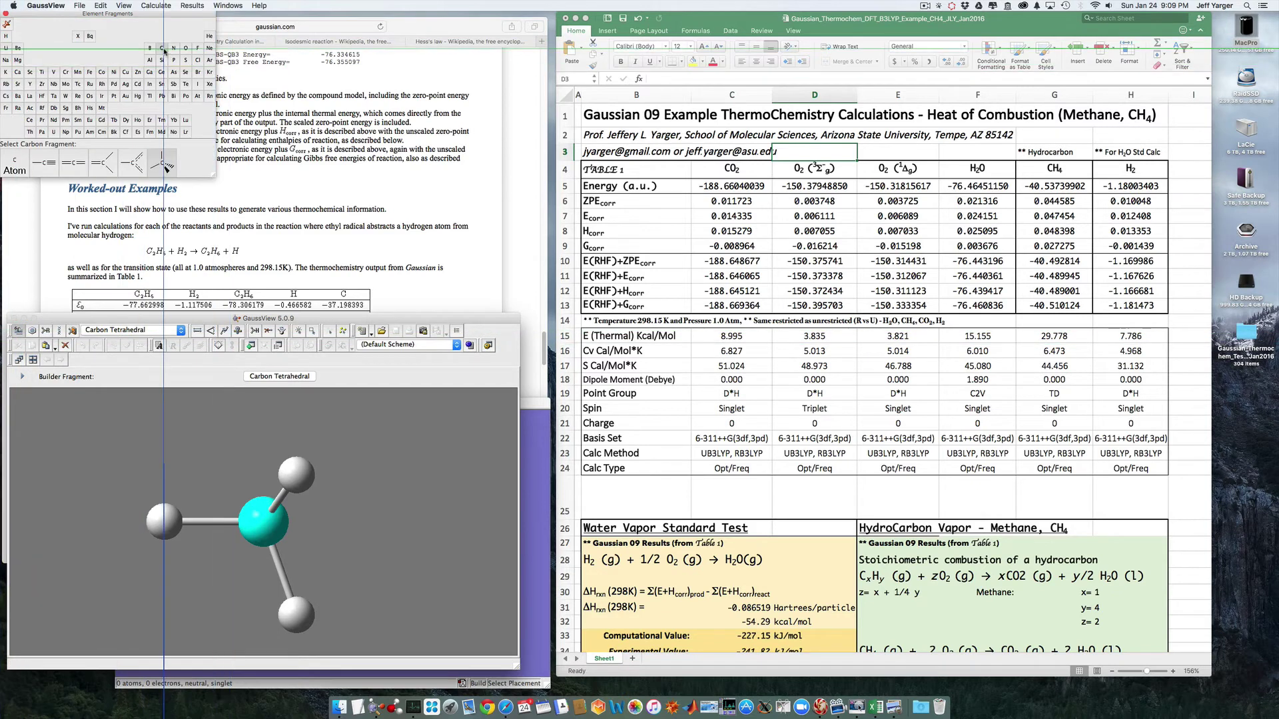
click(7, 24)
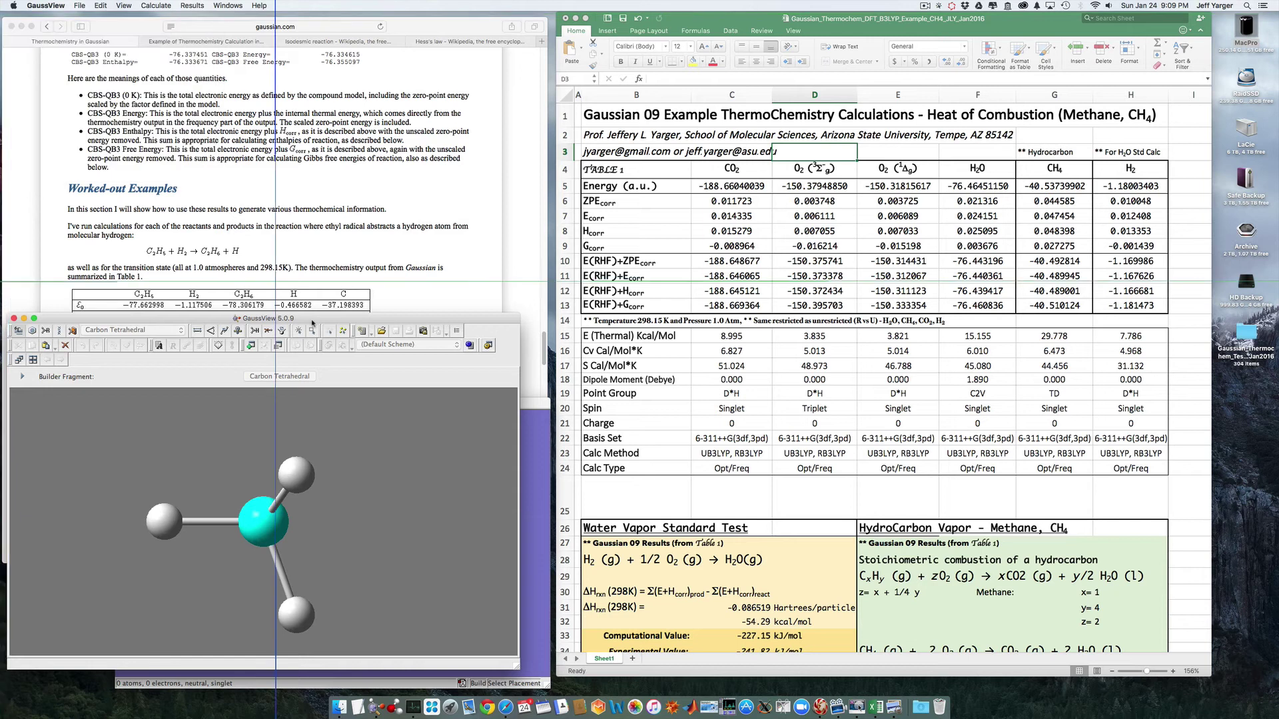
- Place a methane fragment in a new molecule window and rotate it to inspect it
key(ctrl+n)
click(392, 469)
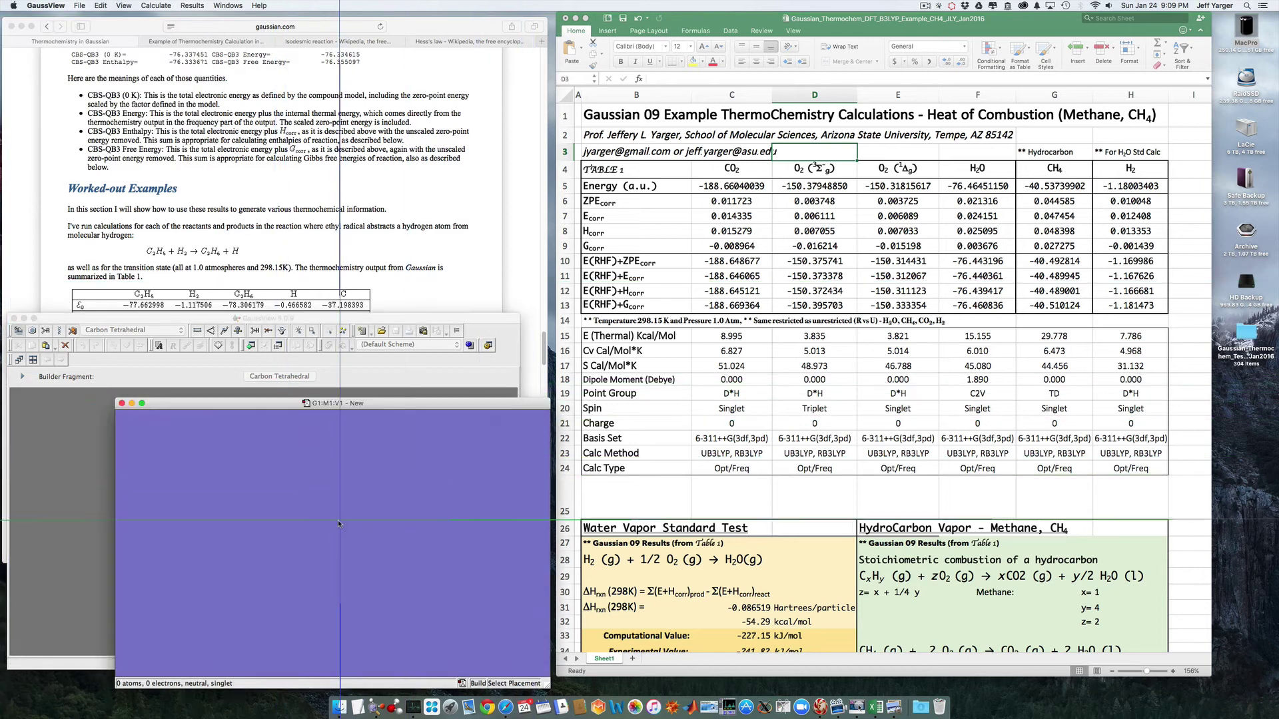
drag(392, 469, 328, 526)
scroll(328, 527, up, 10)
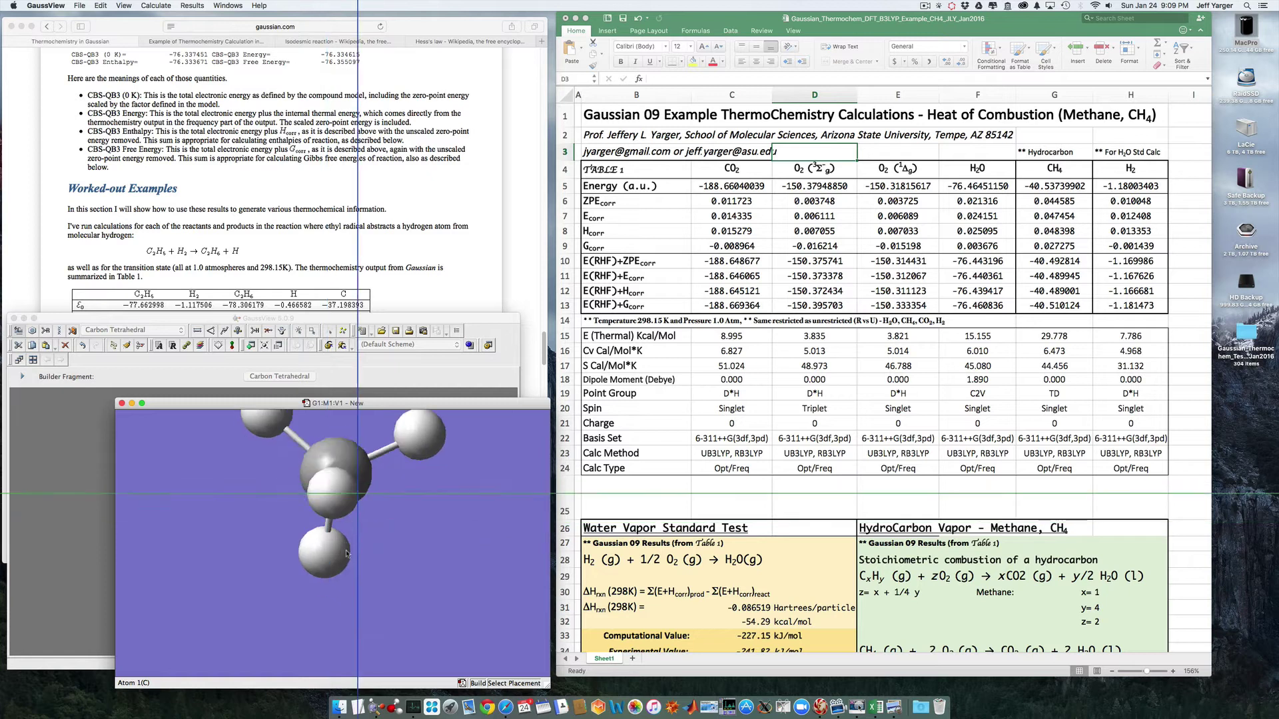
scroll(348, 534, down, 10)
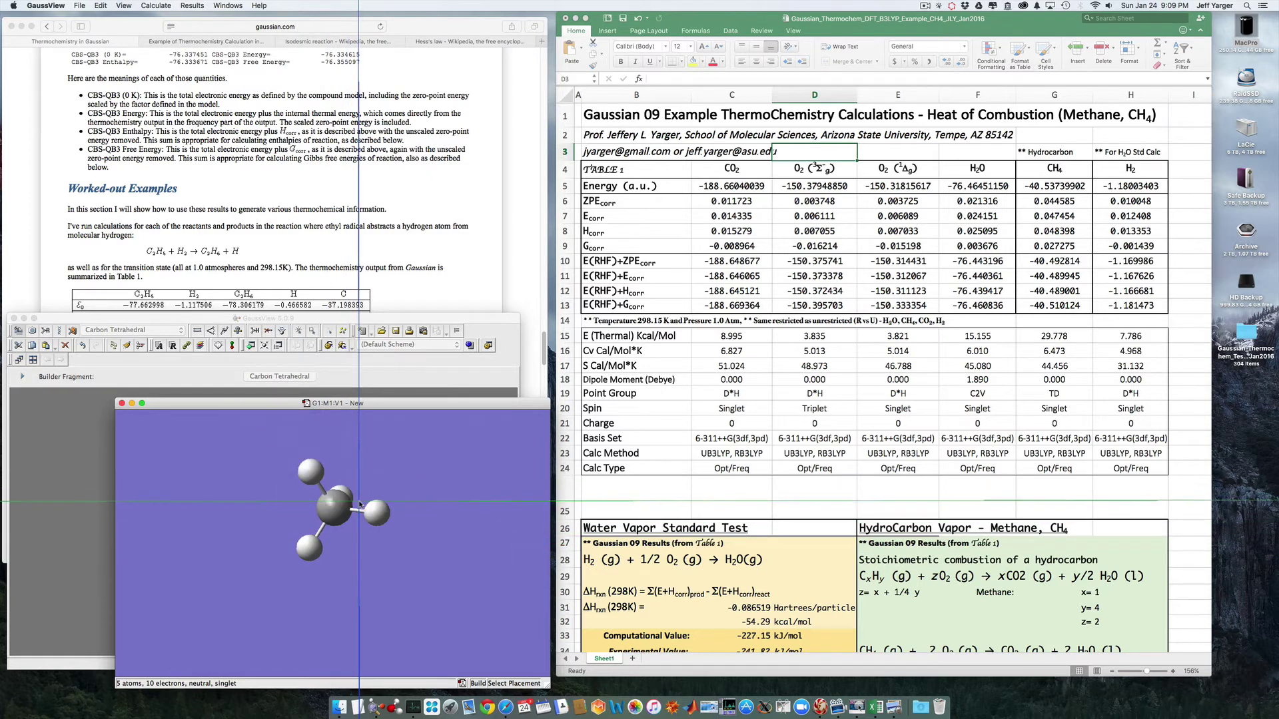
drag(343, 525, 396, 491)
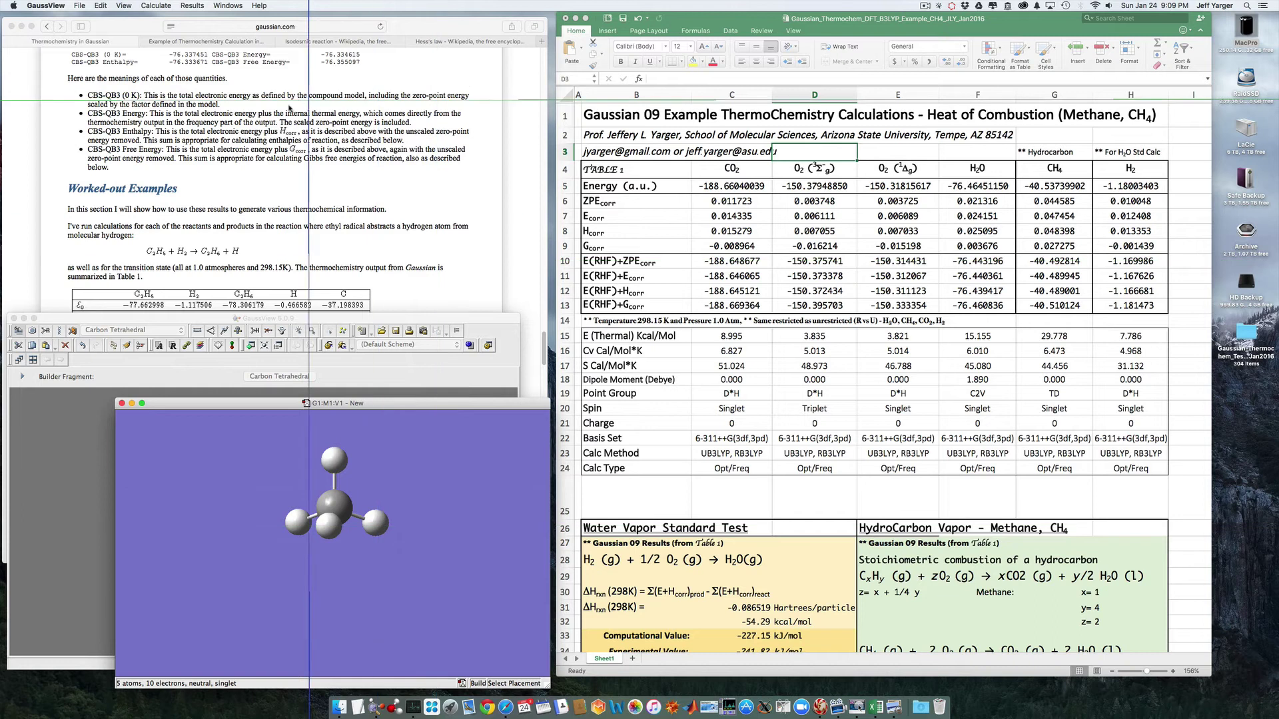
- Open Gaussian Calculation Setup for methane and set the job type to Opt+Freq
click(167, 7)
click(200, 18)
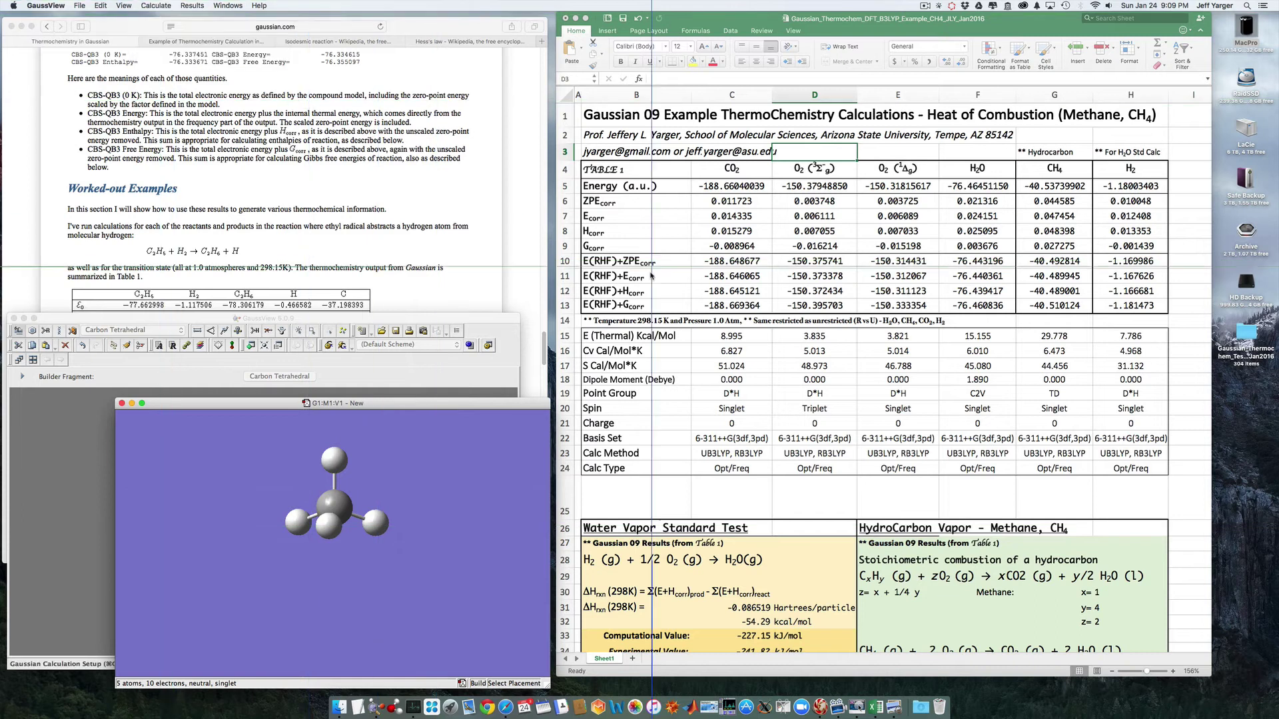
drag(429, 109, 493, 93)
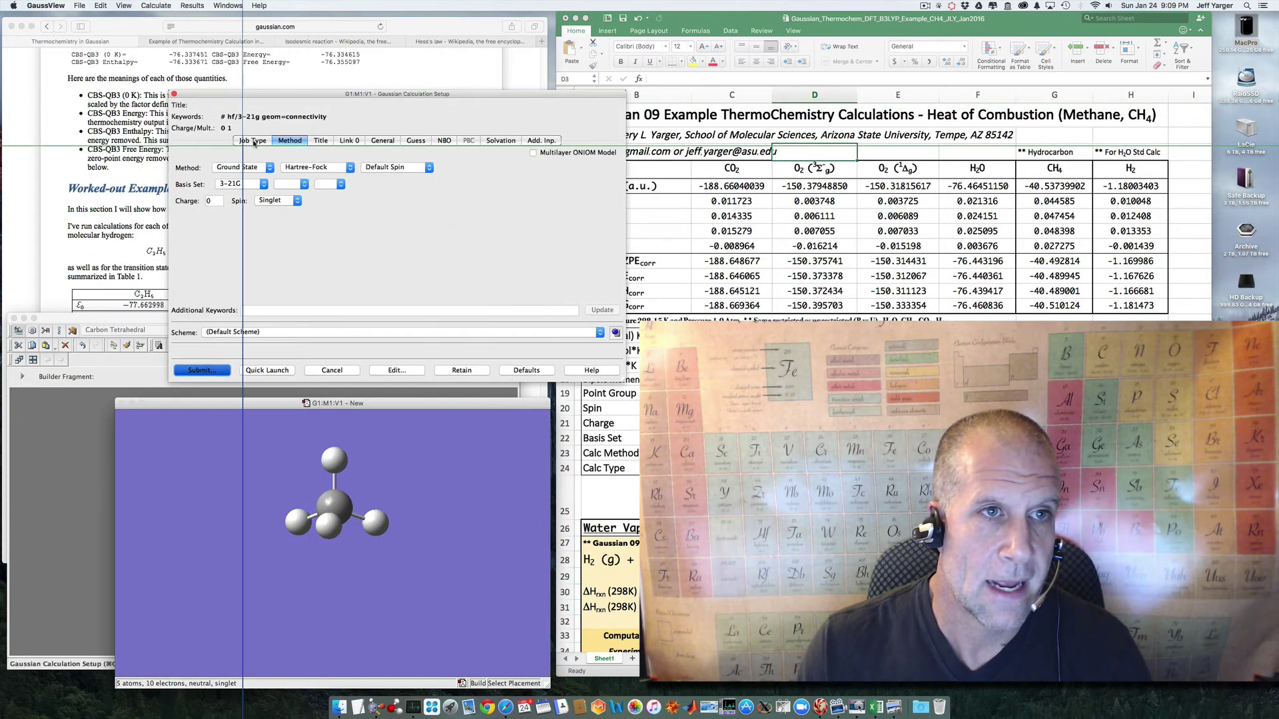
click(254, 140)
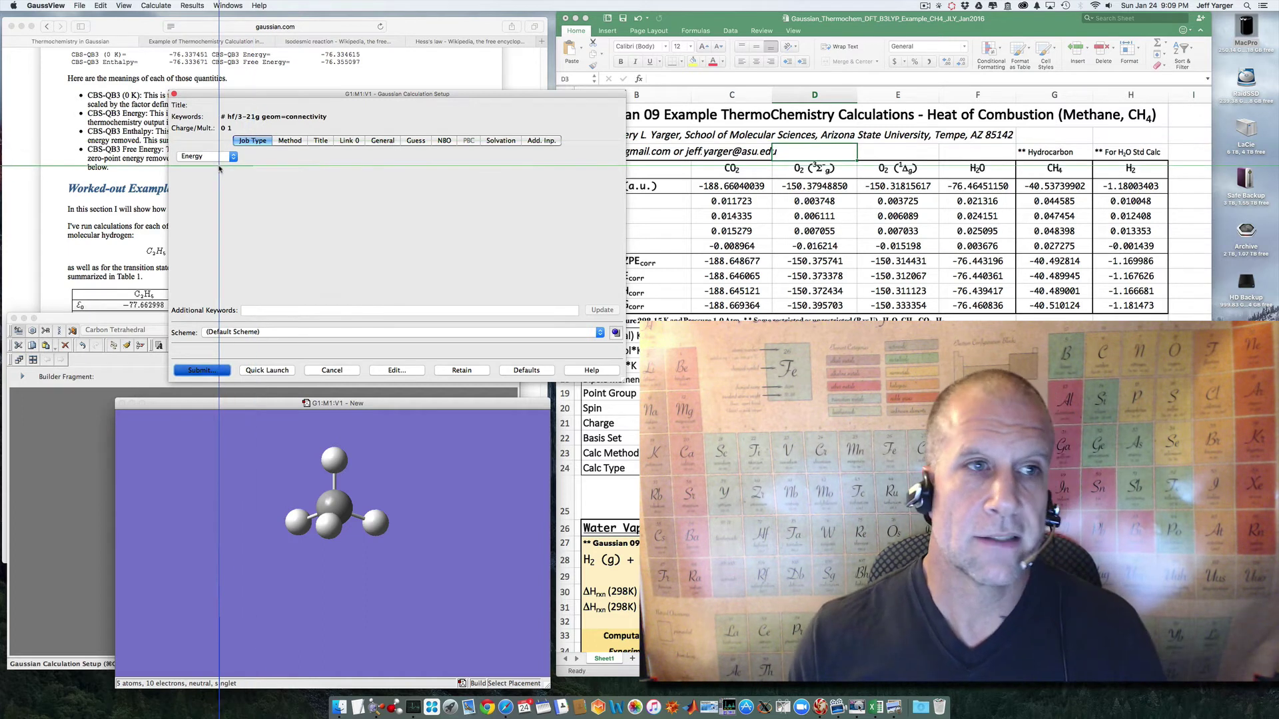
click(214, 156)
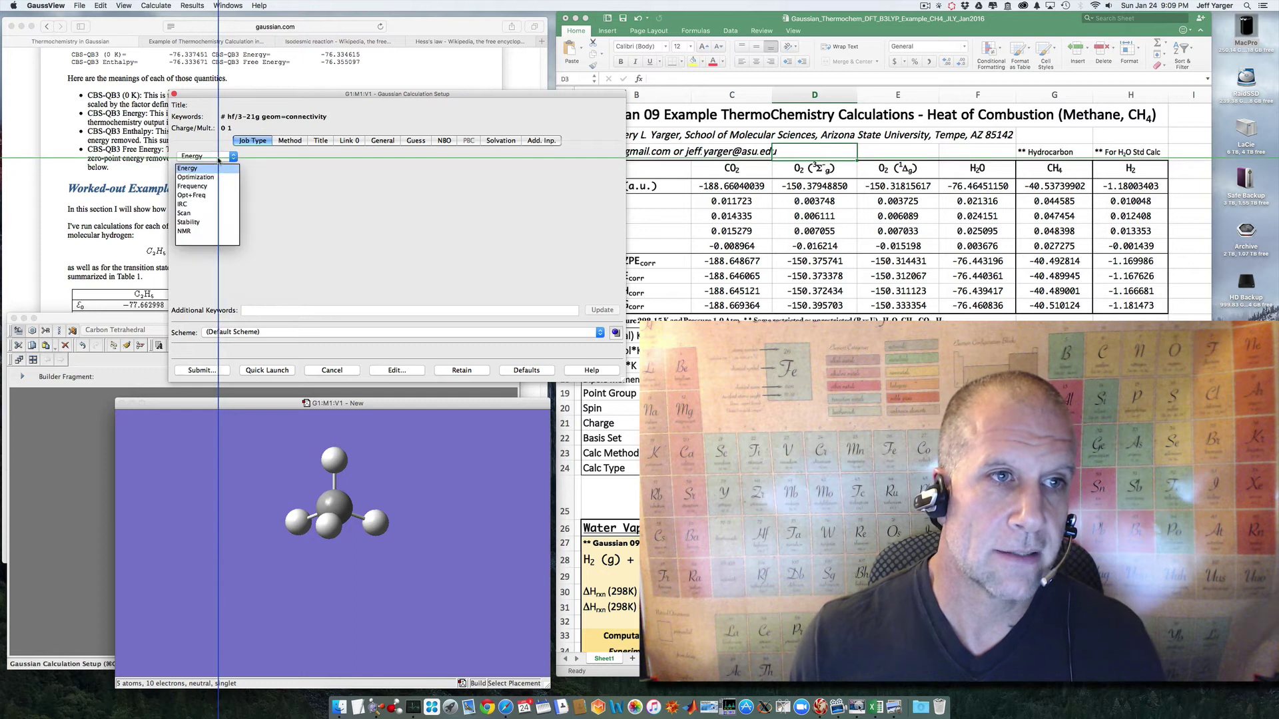
click(193, 195)
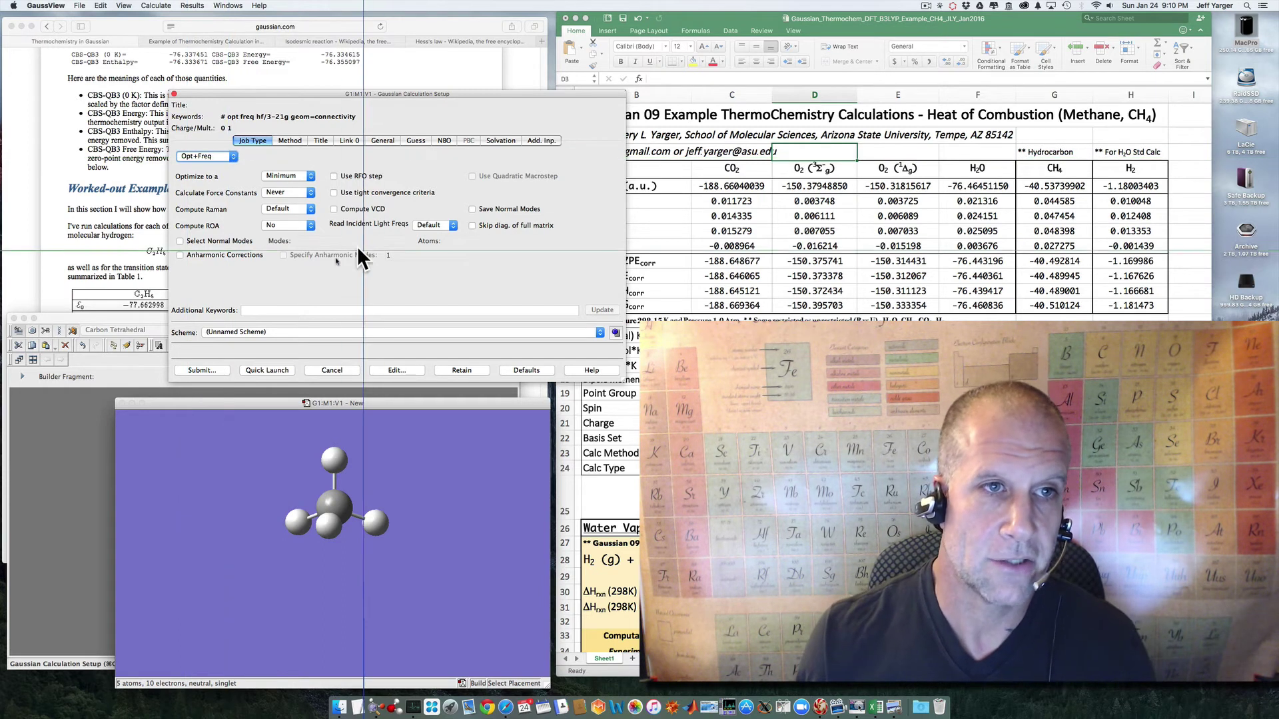
- Set the calculation method to DFT with the B3LYP functional
click(291, 141)
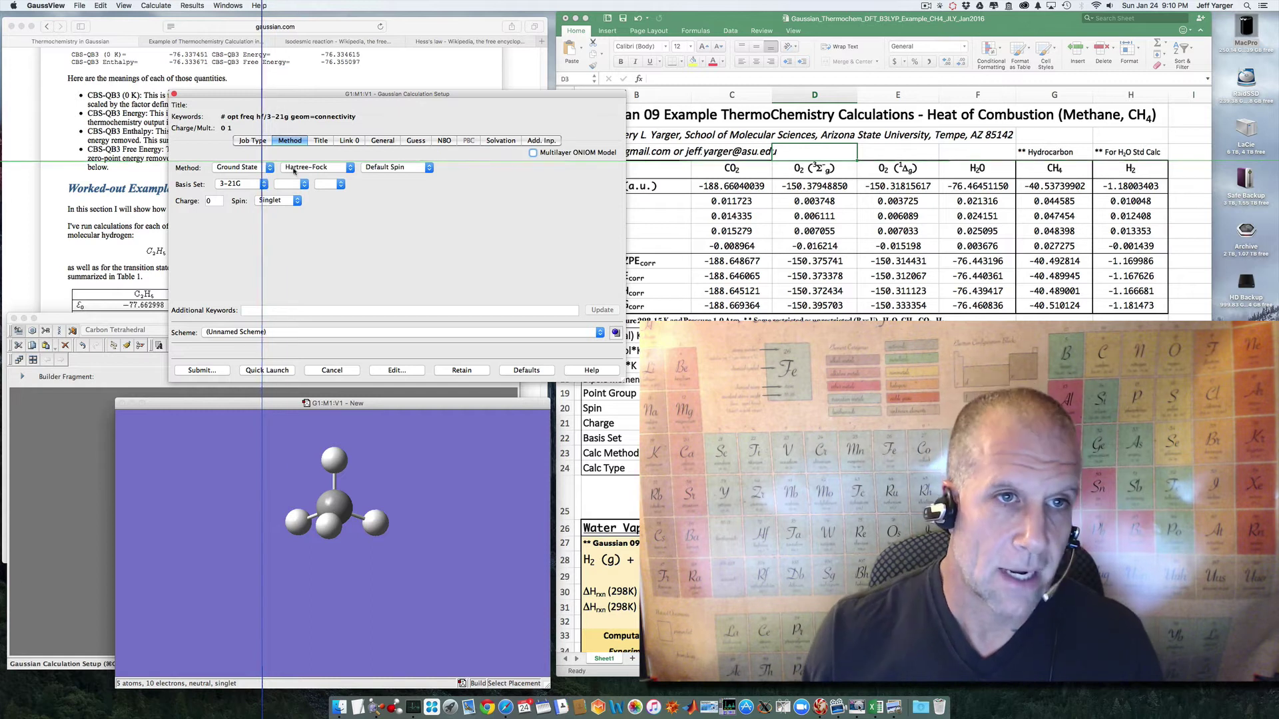
click(319, 167)
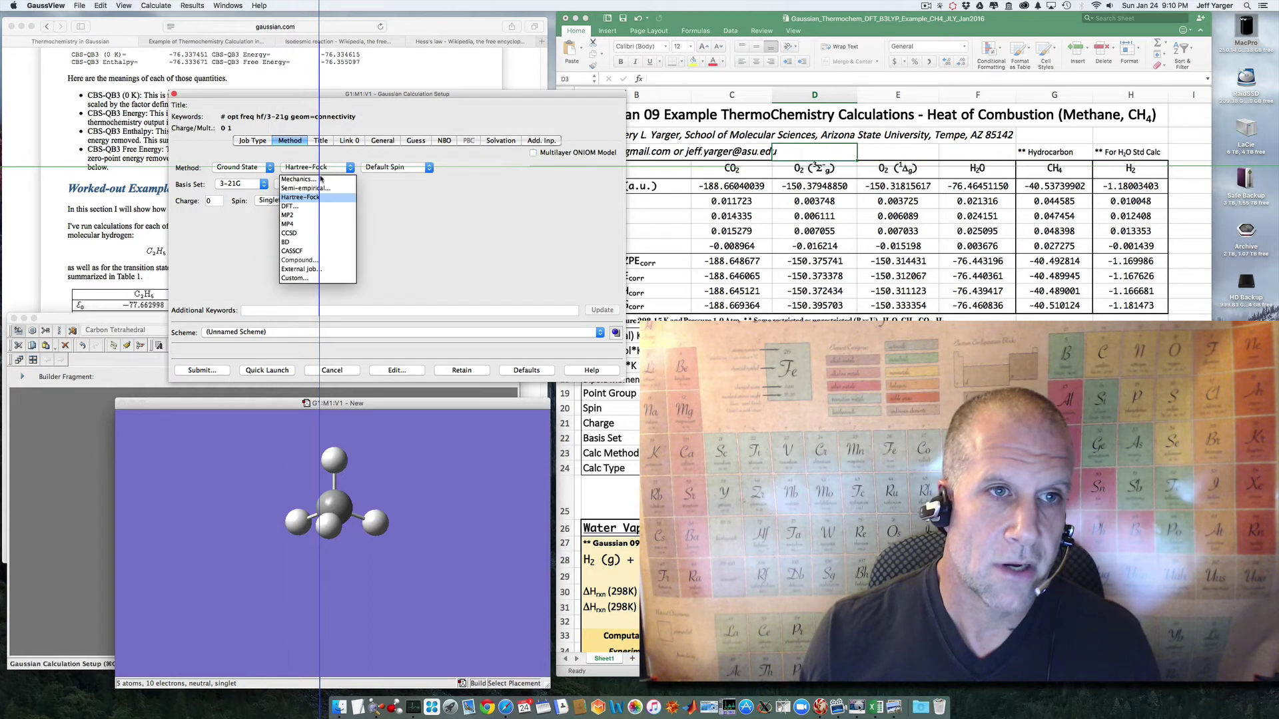
click(300, 205)
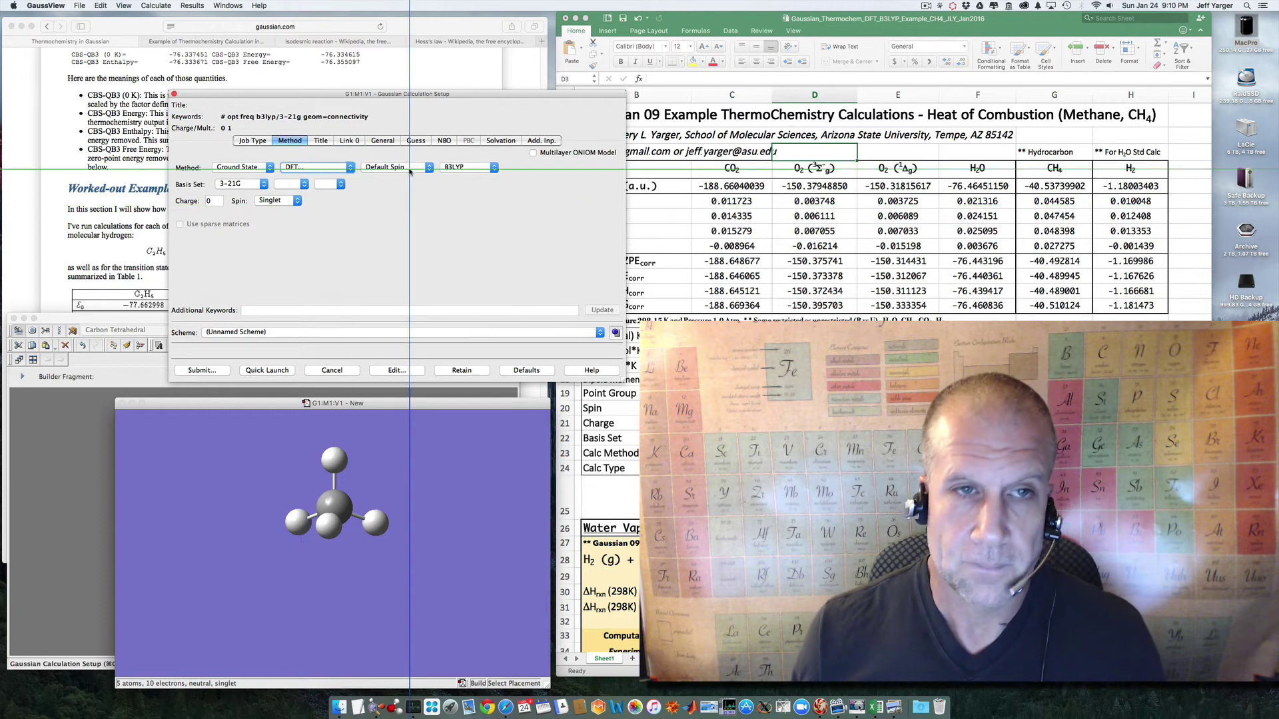
click(474, 168)
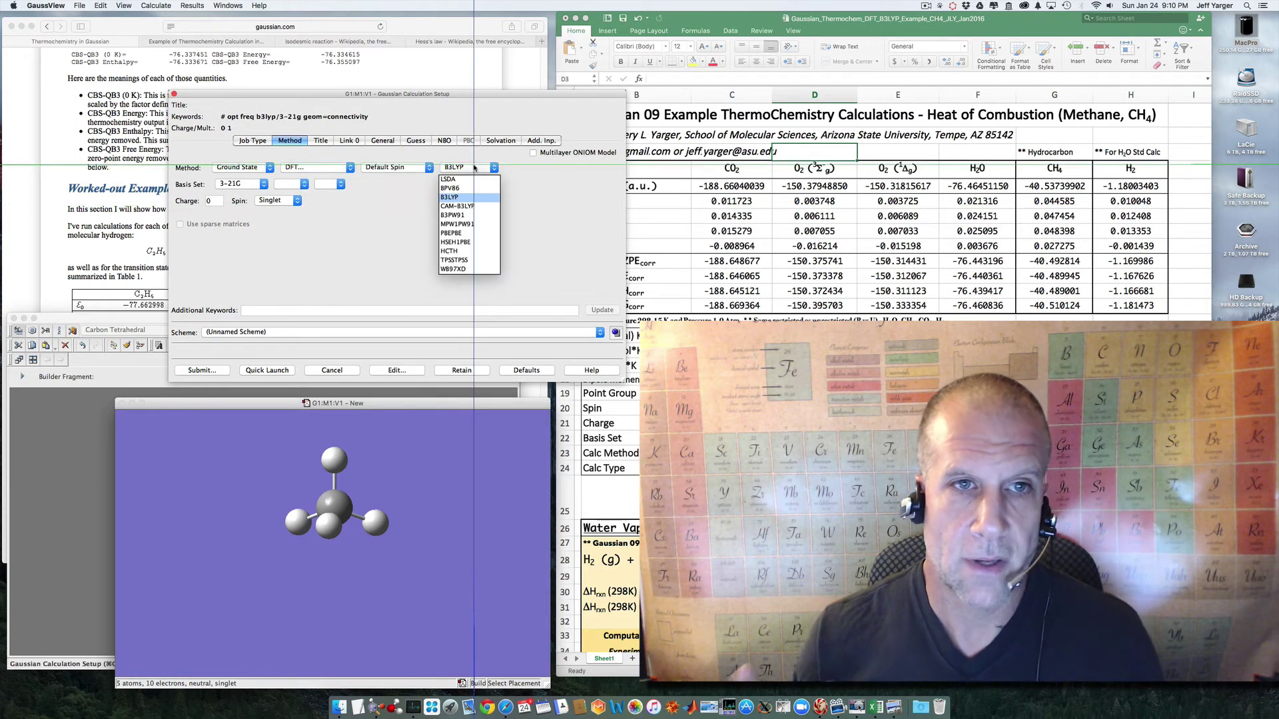
click(524, 168)
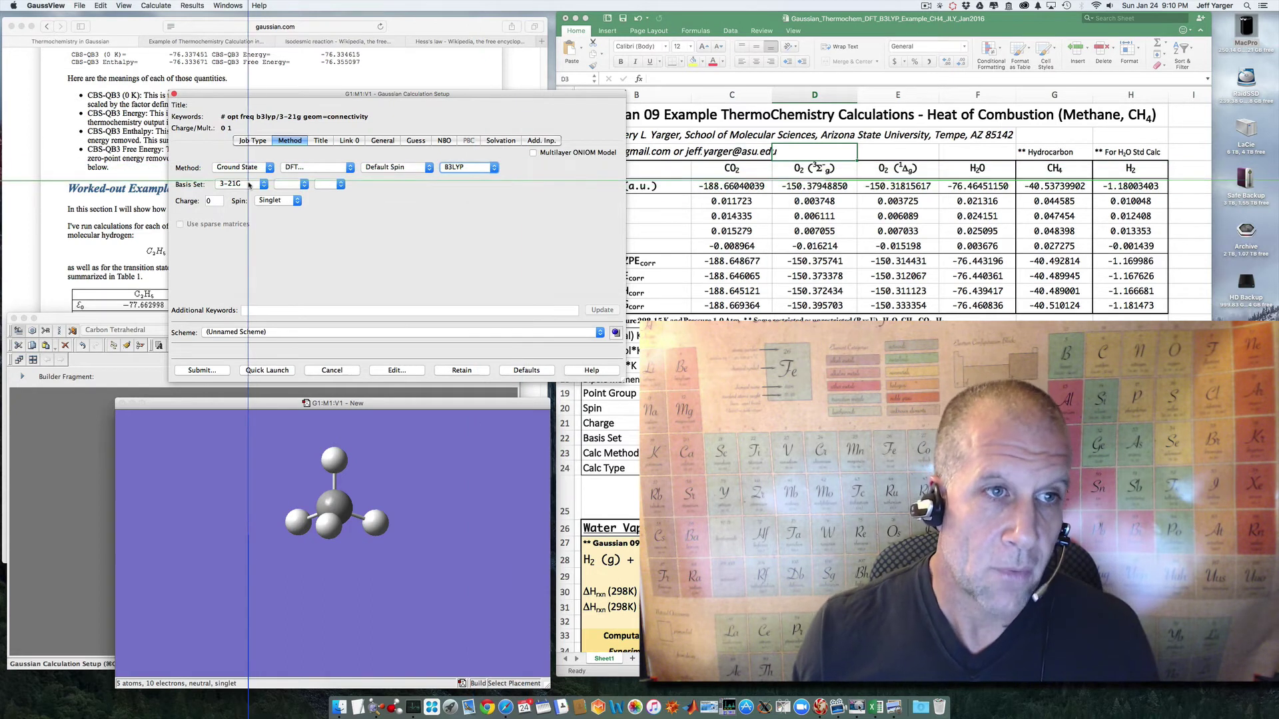
- Set the basis set to 6-311G with ++ diffuse, 3df and 3pd polarization
click(248, 184)
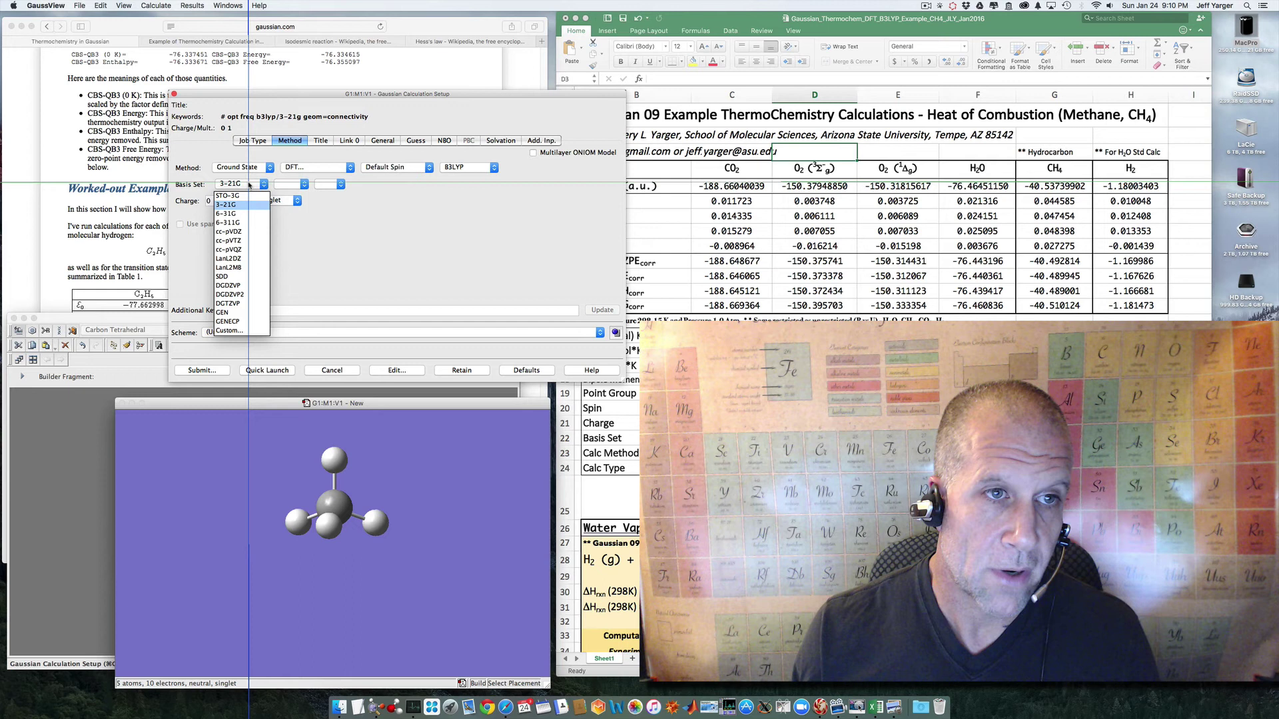
click(249, 223)
click(291, 184)
click(293, 201)
click(336, 184)
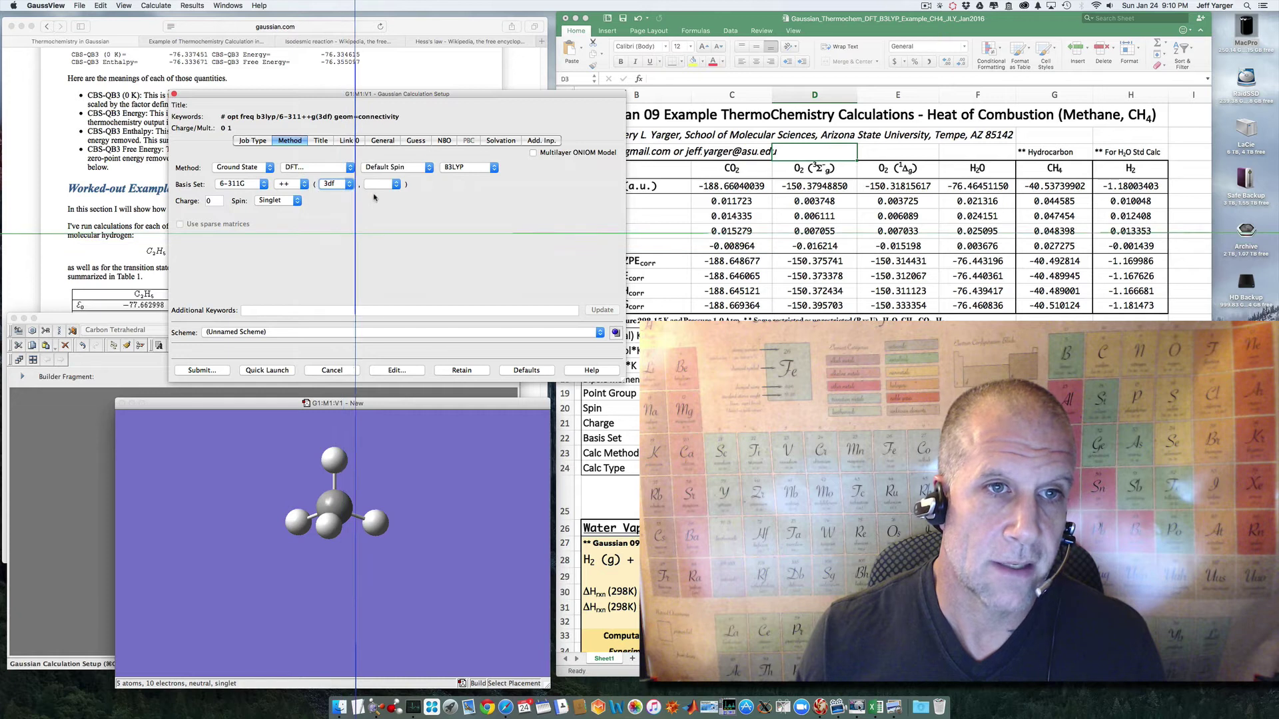
click(341, 249)
click(377, 185)
click(385, 250)
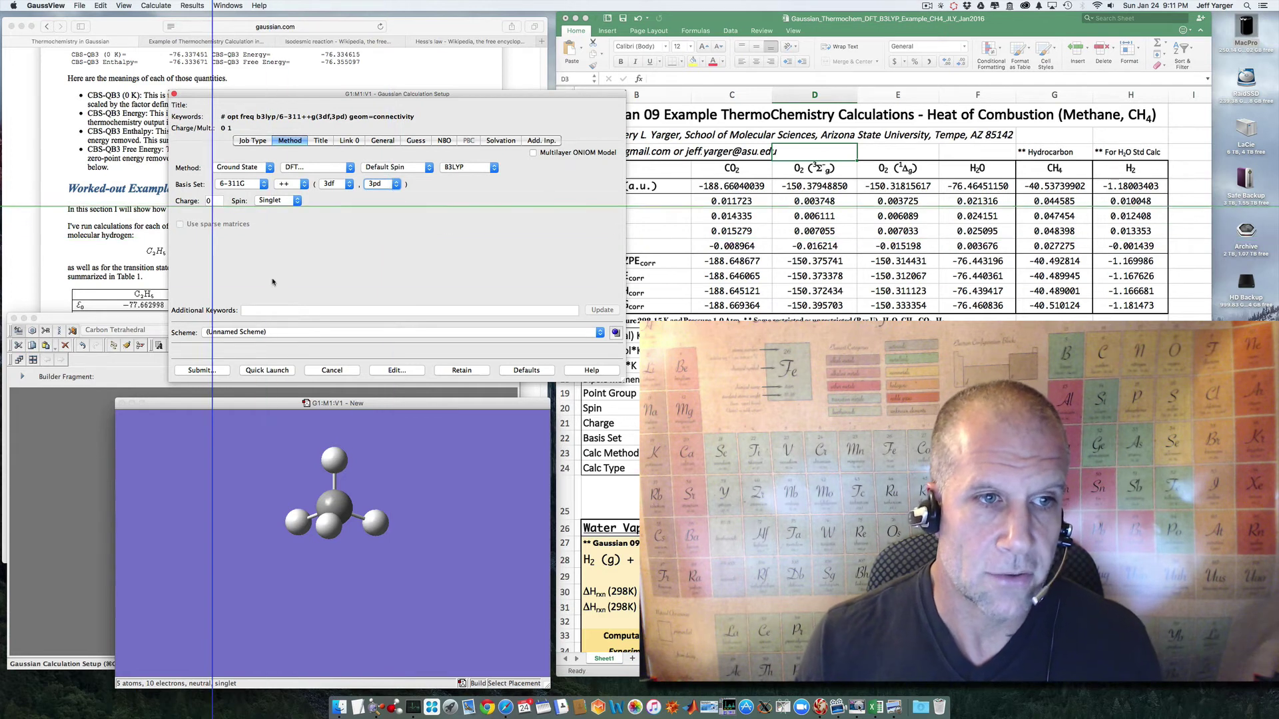
- Submit the methane job, saving the input as test_methane
click(211, 370)
click(570, 255)
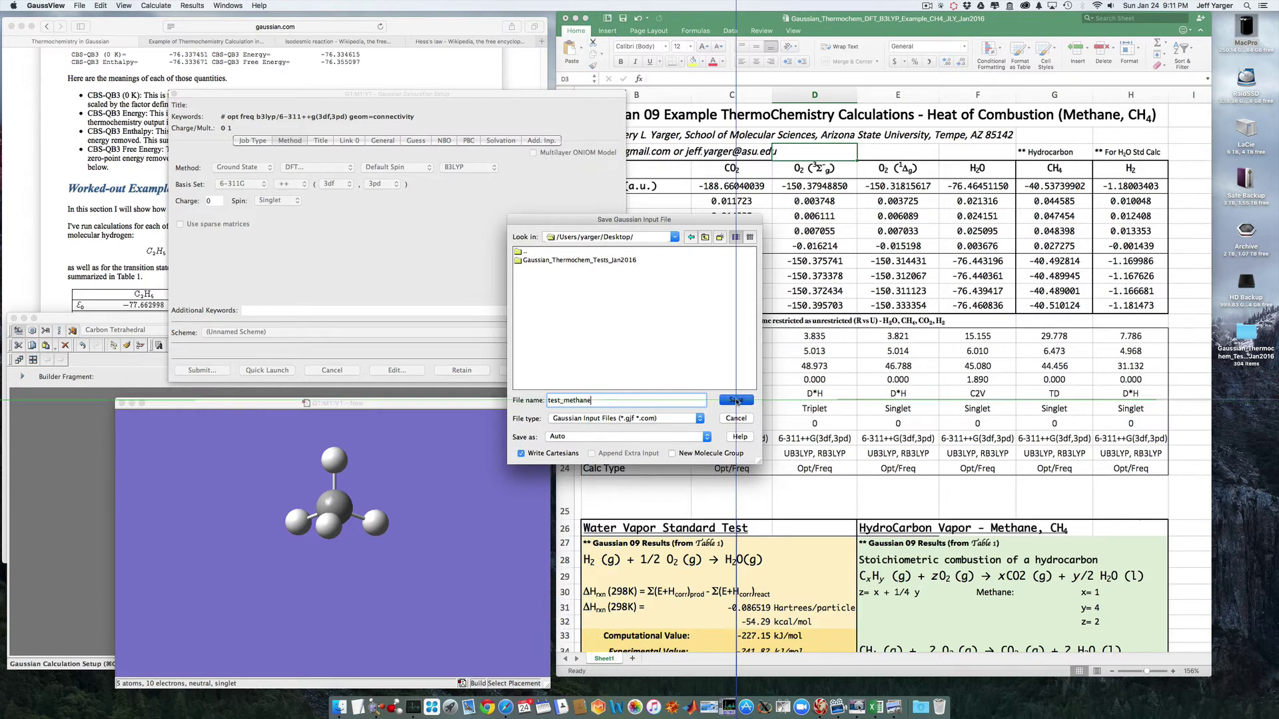
key(Return)
key(Return)
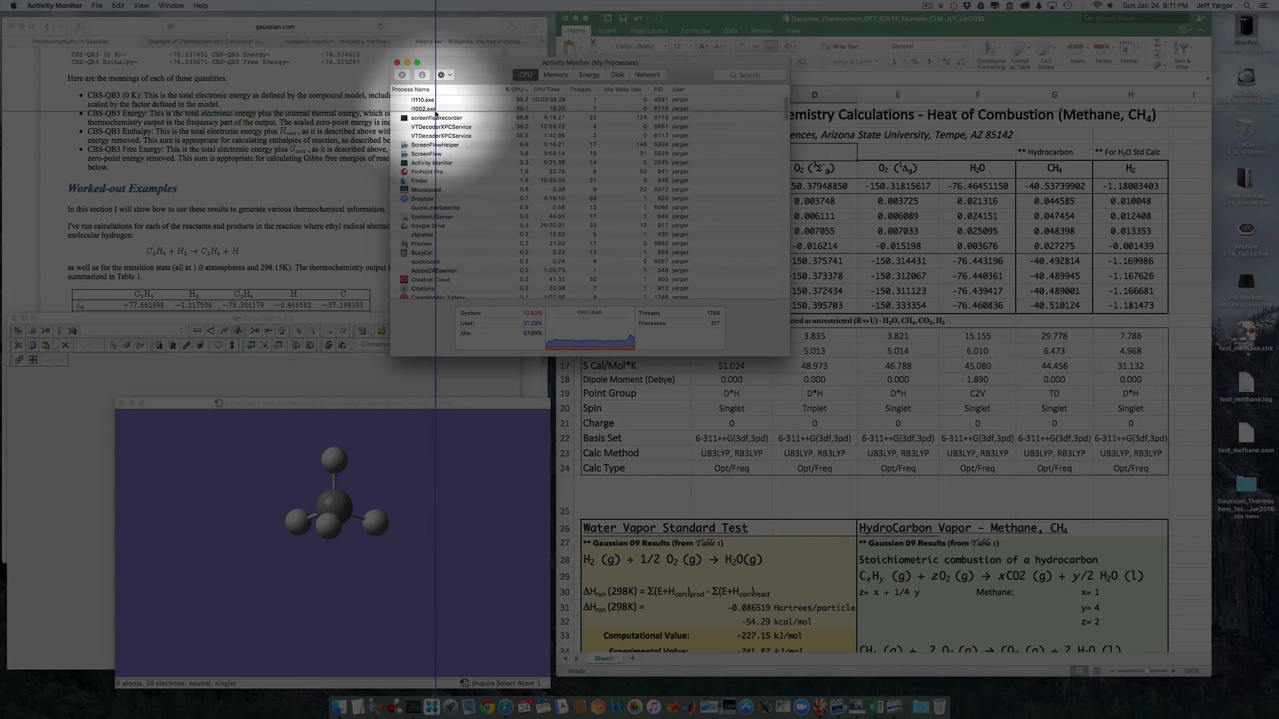
- Close Activity Monitor and move the methane molecule window higher on screen
click(398, 63)
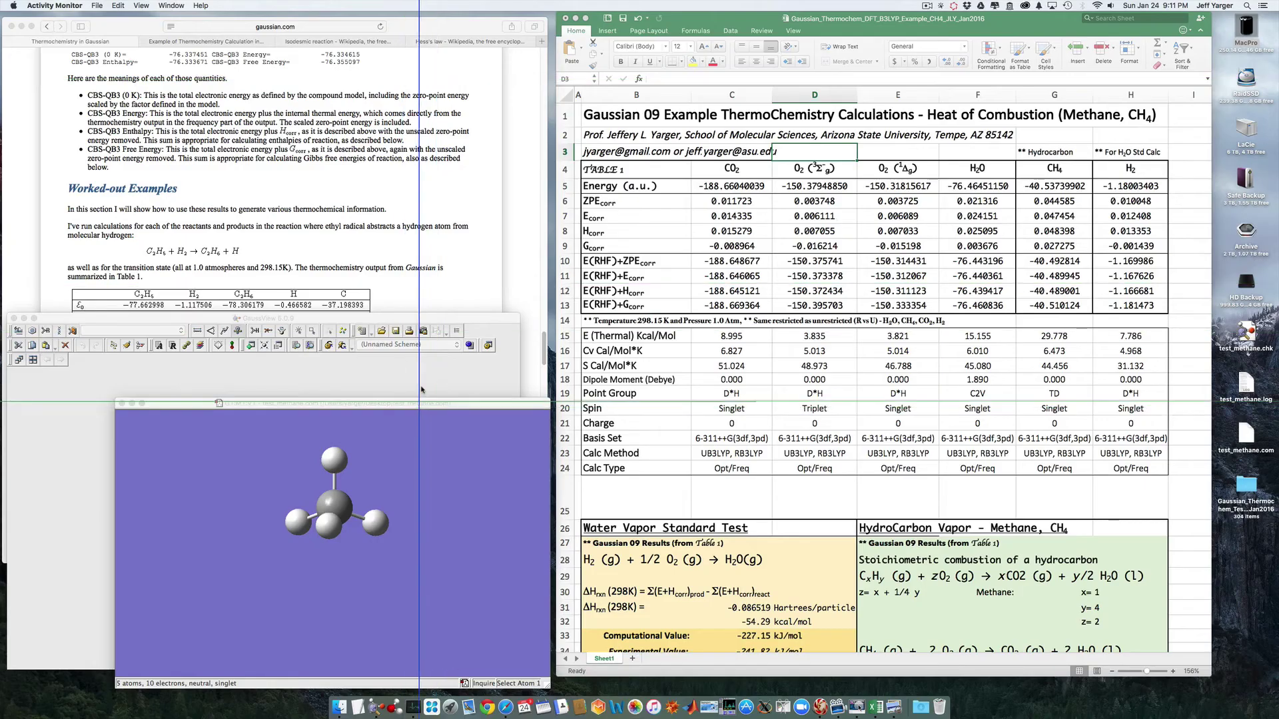
drag(418, 402, 423, 280)
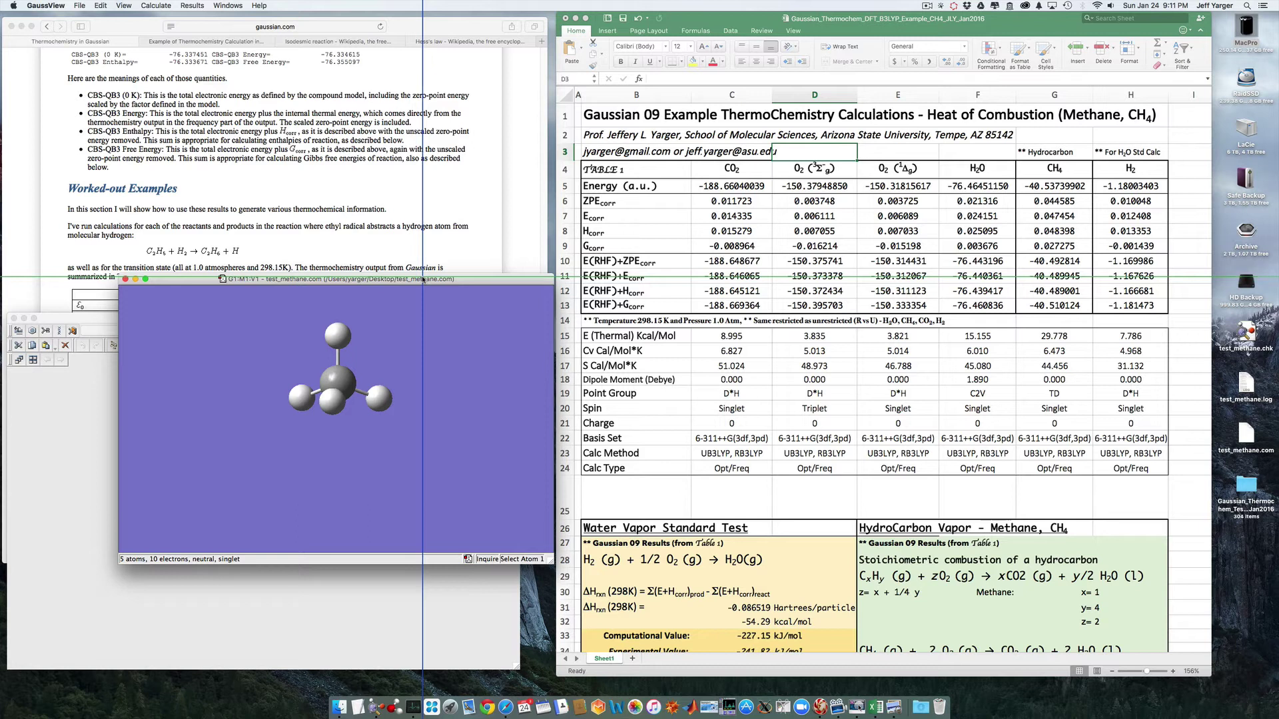
drag(423, 279, 423, 279)
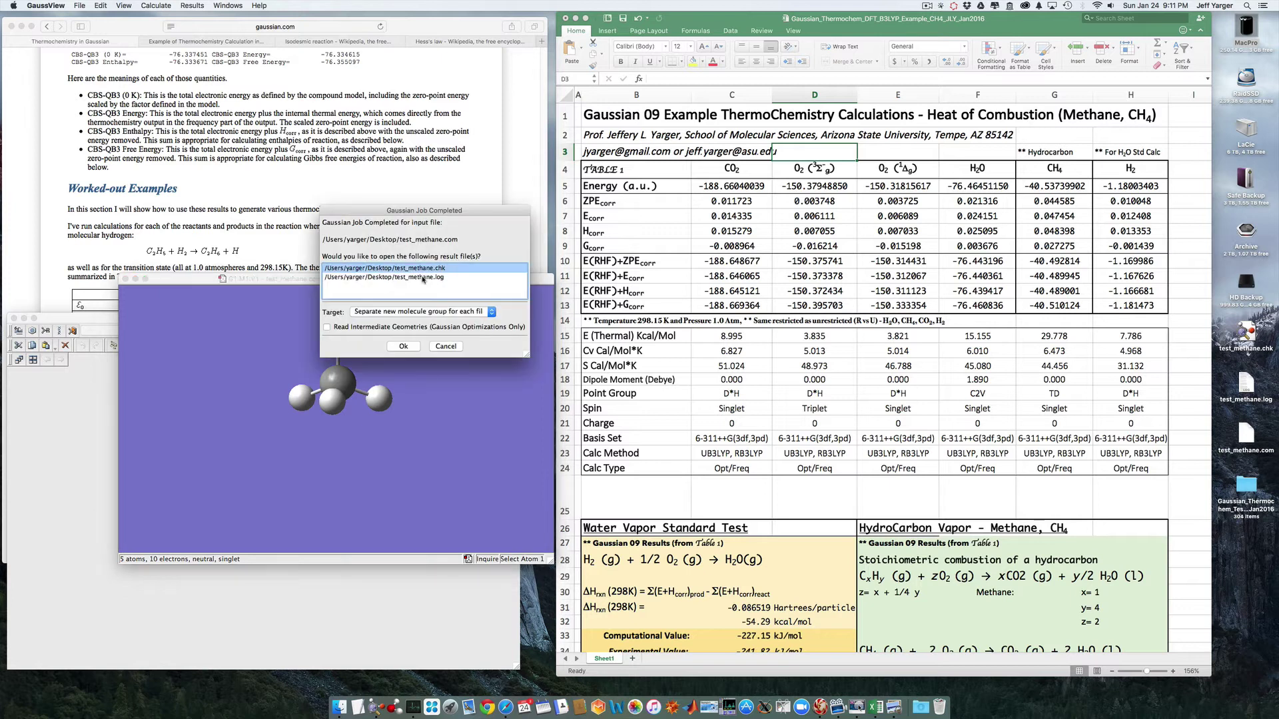
- Open the finished test_methane.log results and go to the Results menu for the summary
mouse_move(423, 279)
mouse_down()
mouse_move(413, 250)
mouse_move(429, 271)
mouse_up()
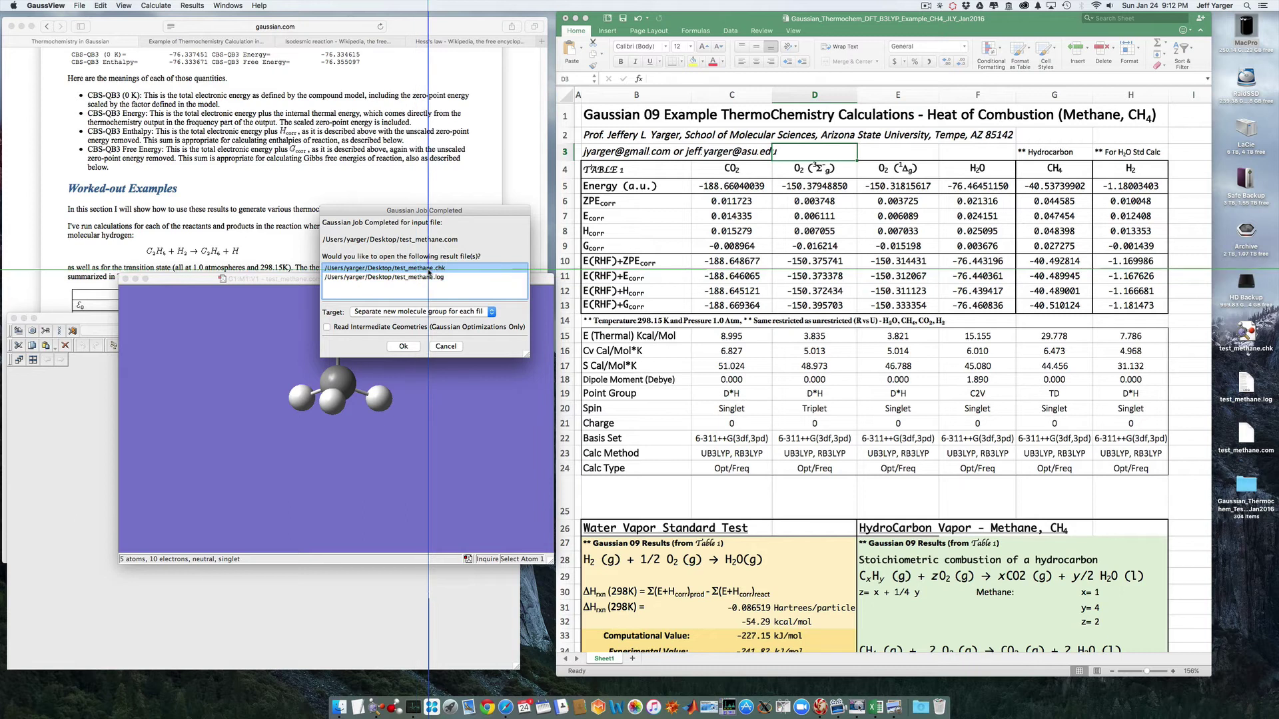
click(403, 345)
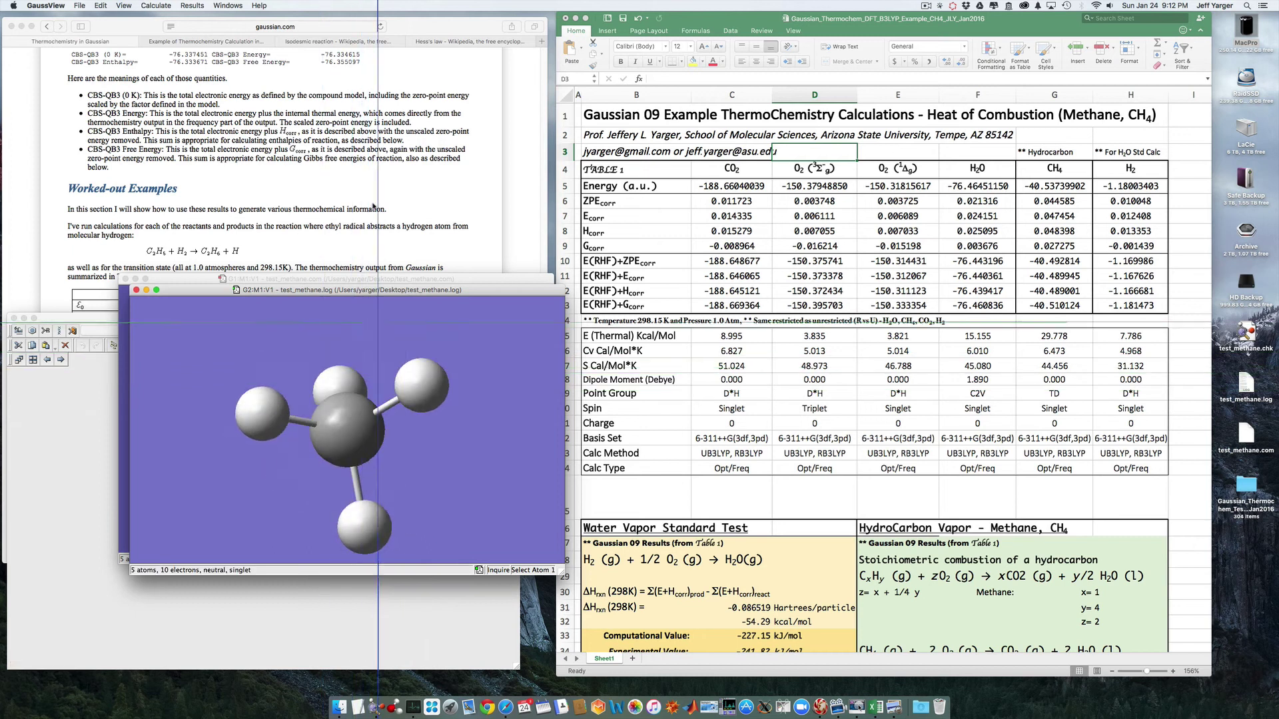
click(192, 5)
- Show the methane summary (E(RB3LYP) -40.53739902 a.u.) beside the spreadsheet, then close it
click(200, 20)
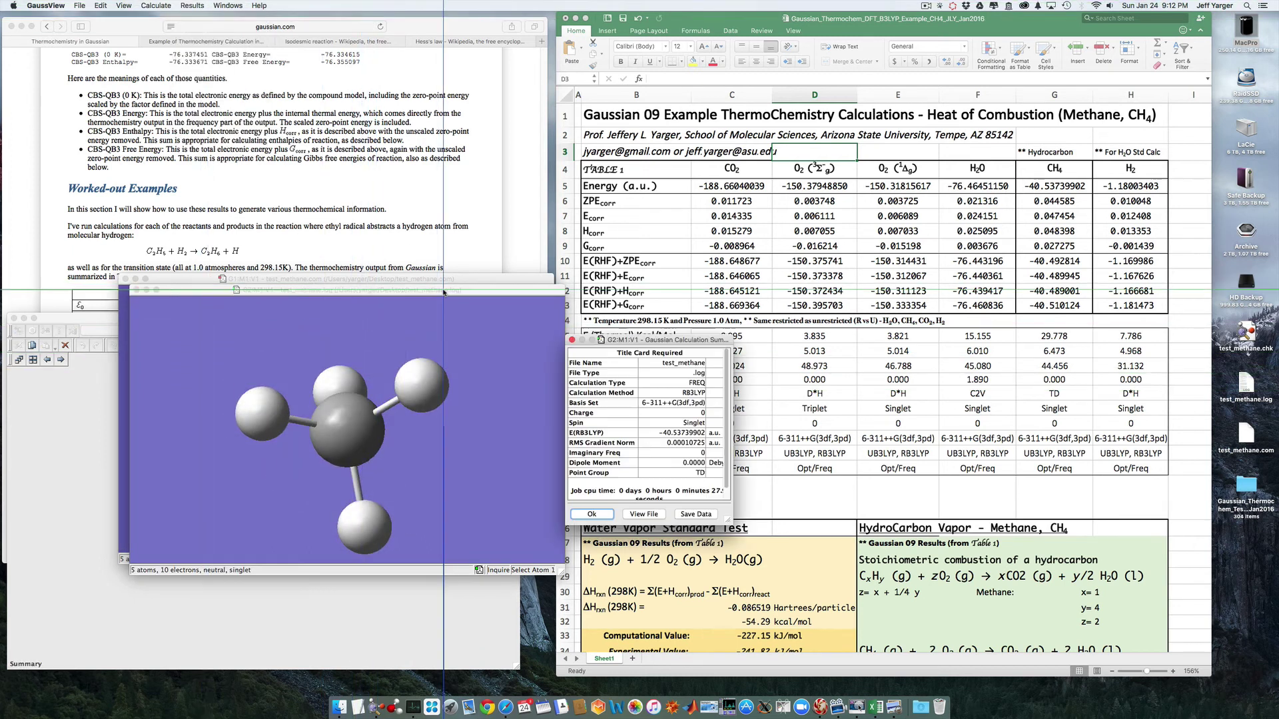
drag(728, 526, 503, 496)
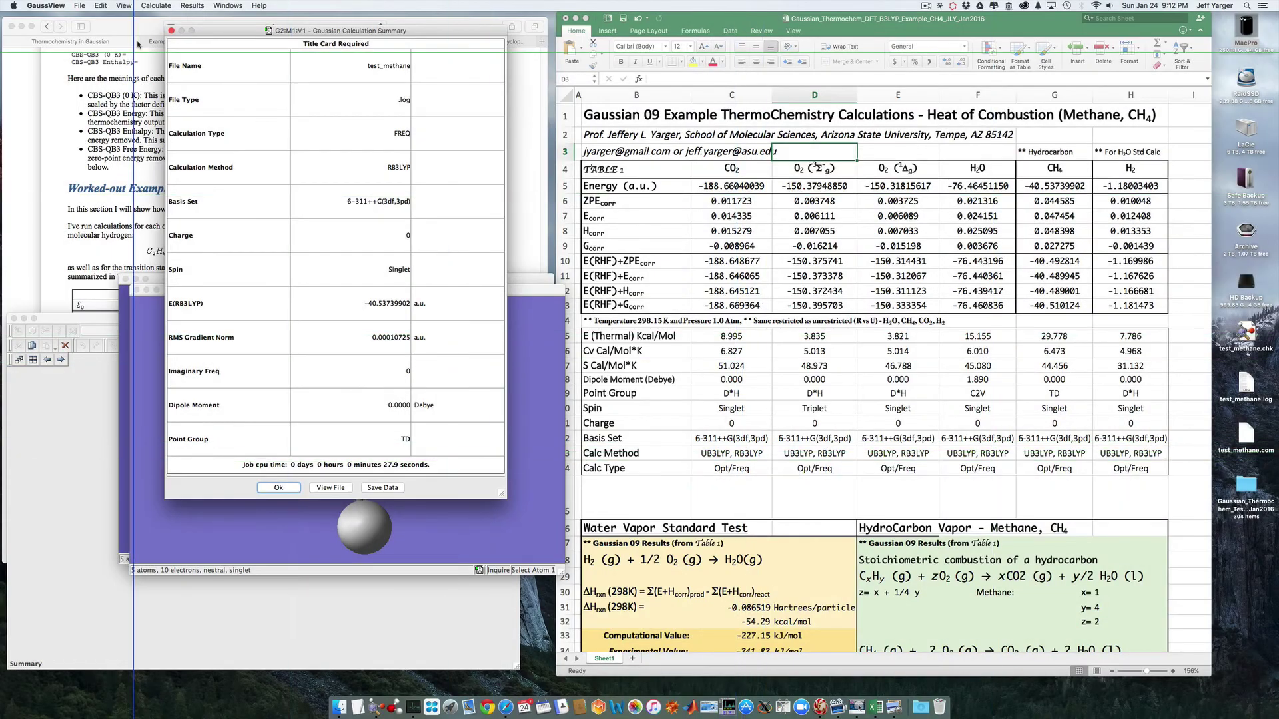
key(Return)
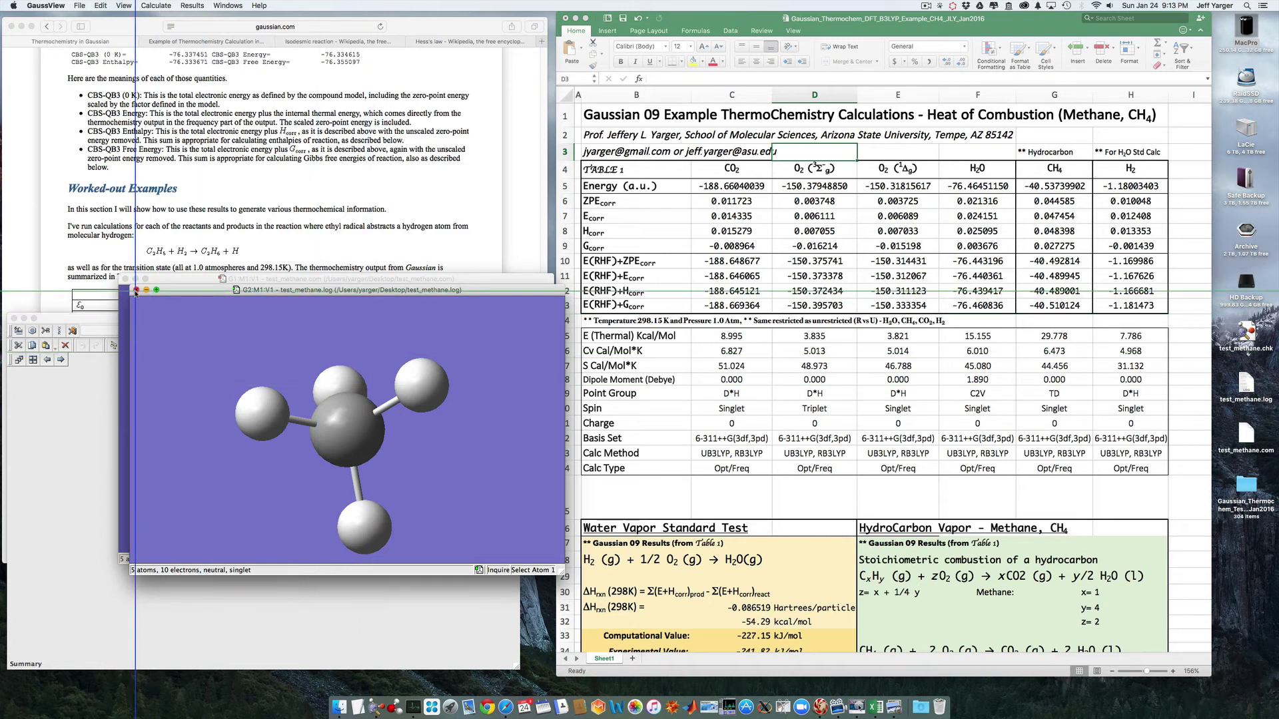
- Close the test_methane.log, test_methane.com and main GaussView windows
click(136, 290)
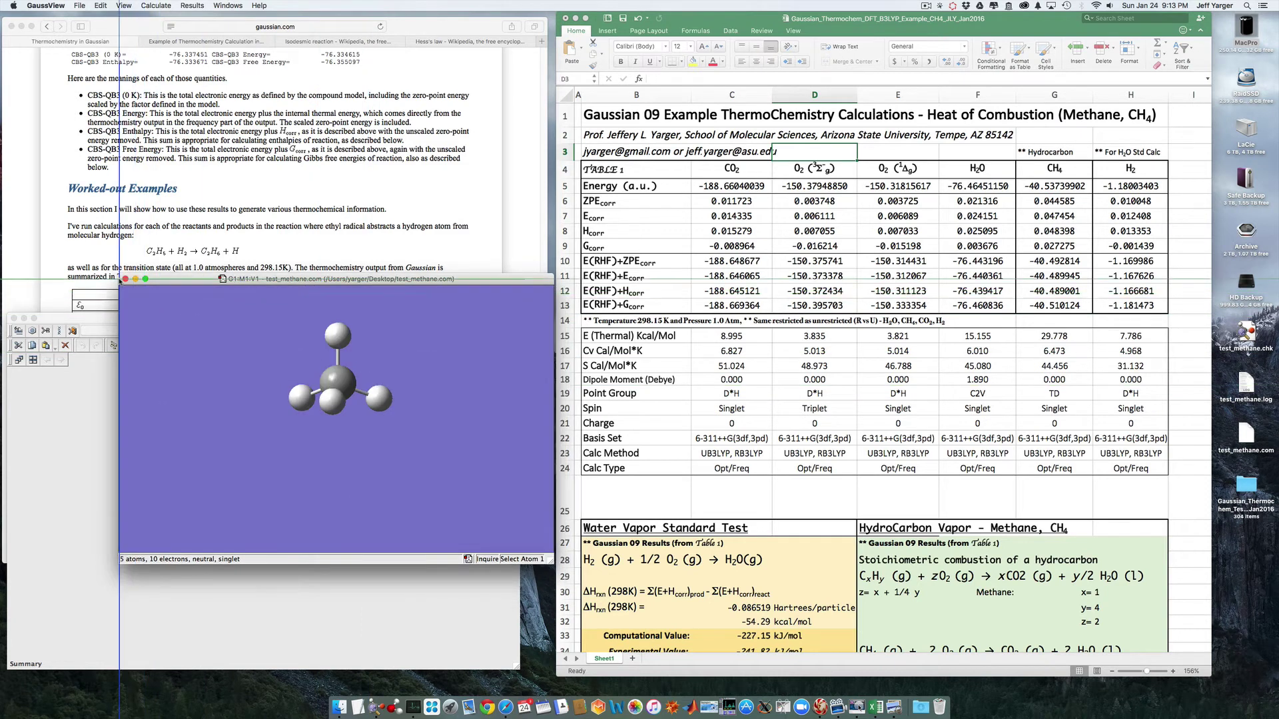
click(125, 279)
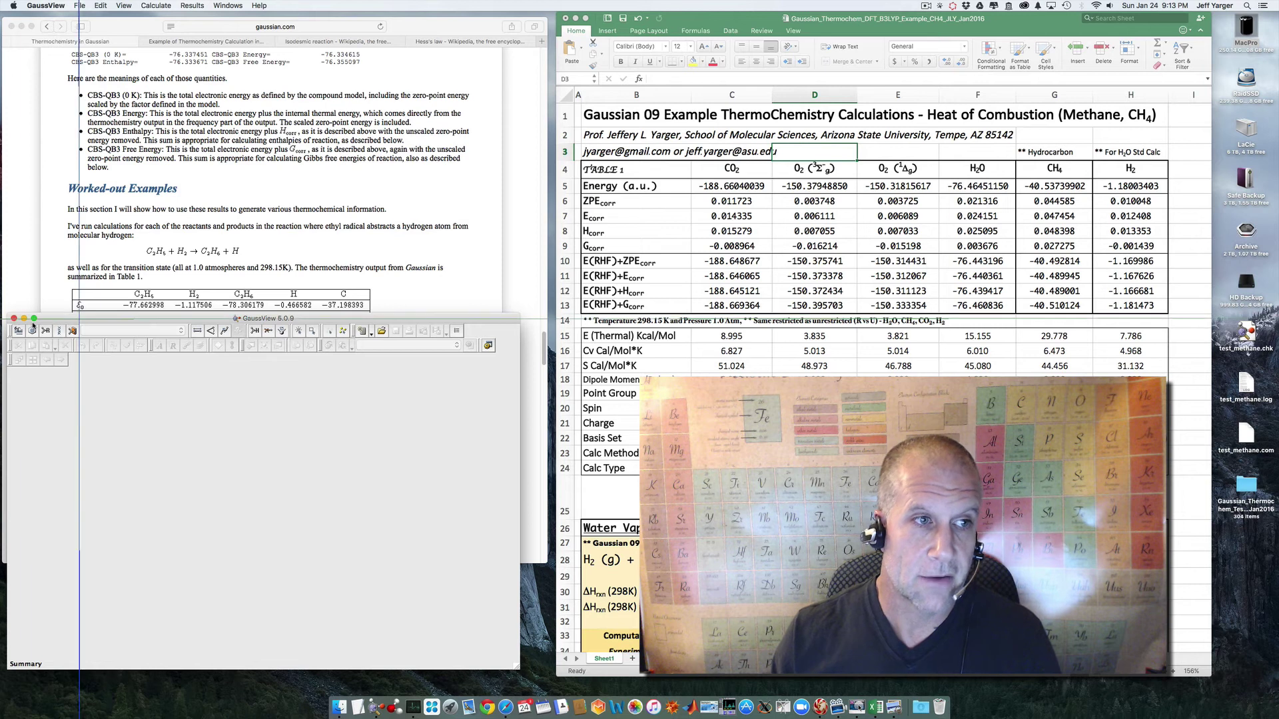
click(13, 319)
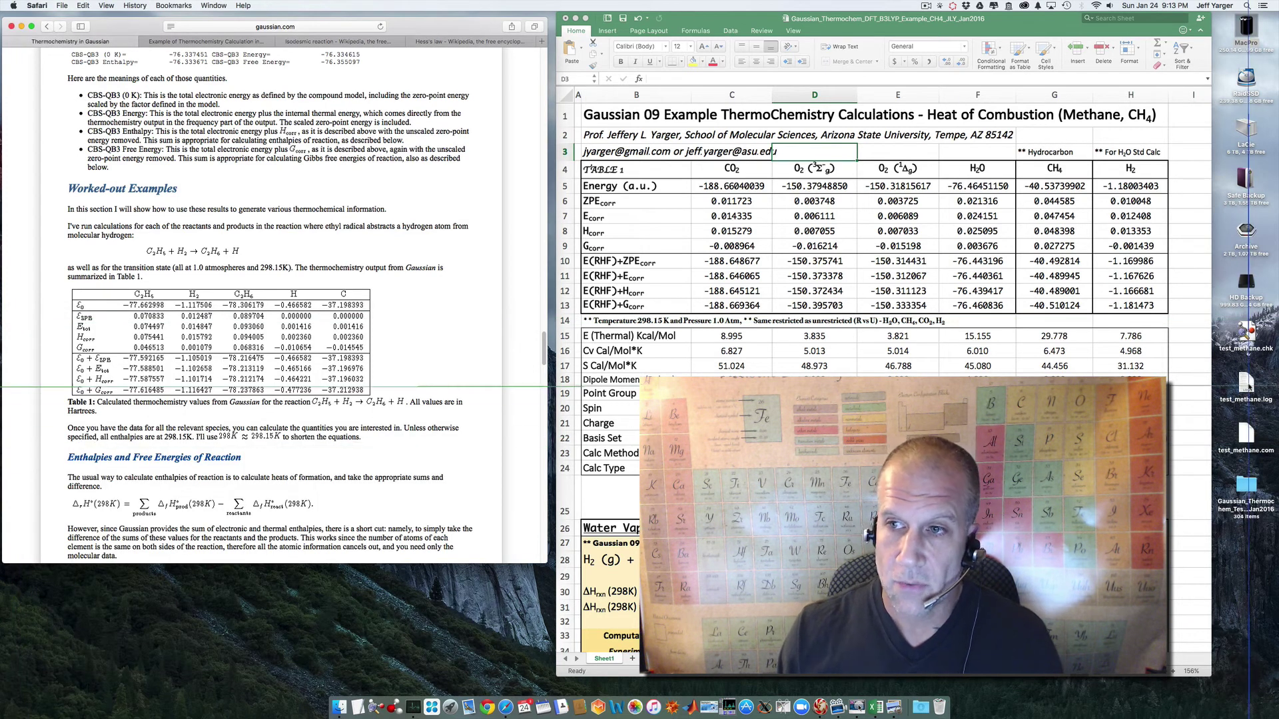
- Open test_methane.log in an enlarged TextEdit window with larger text and select its Thermochemistry section
drag(1245, 385, 358, 698)
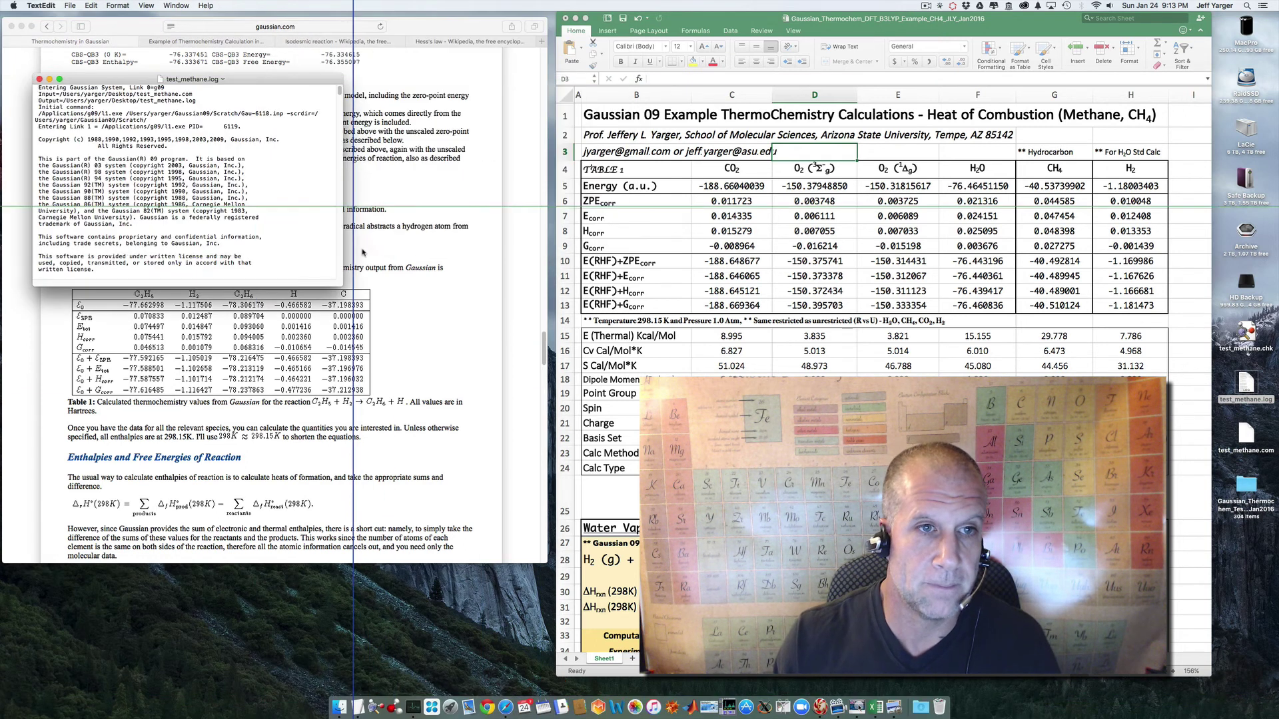
drag(277, 243, 521, 630)
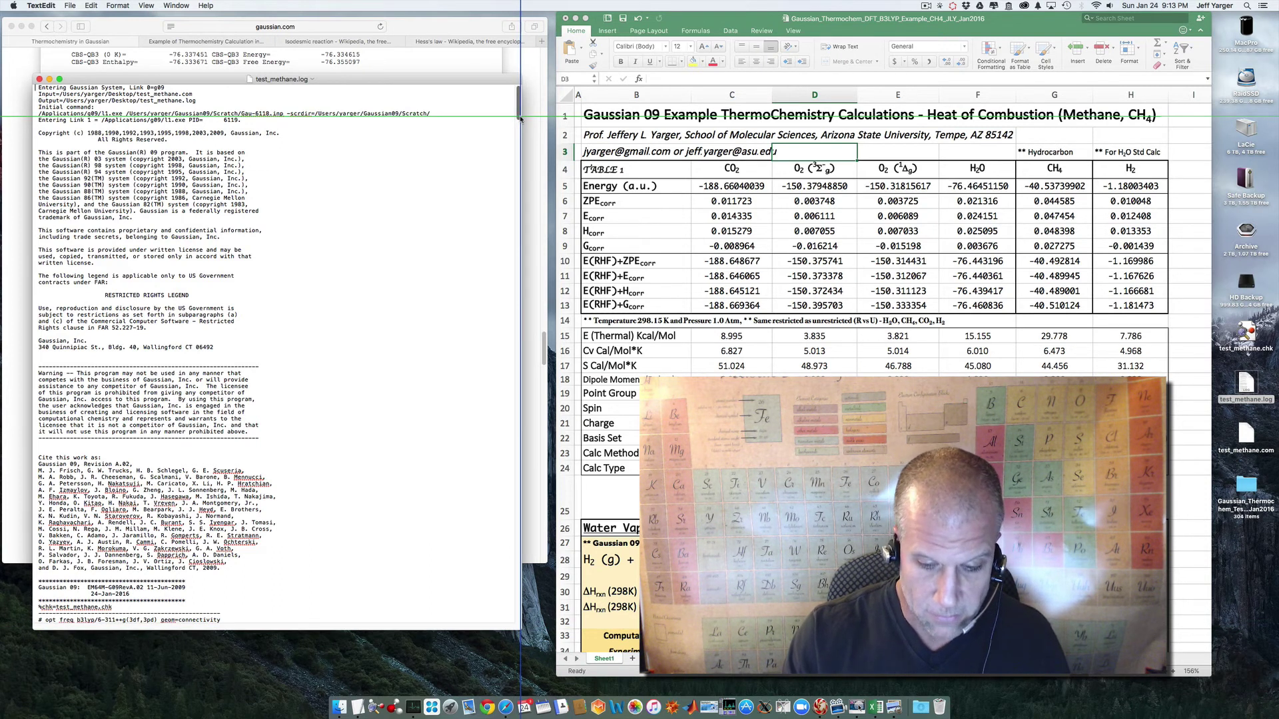
key(super+plus)
key(super+plus)
key(super+plus)
key(super+plus)
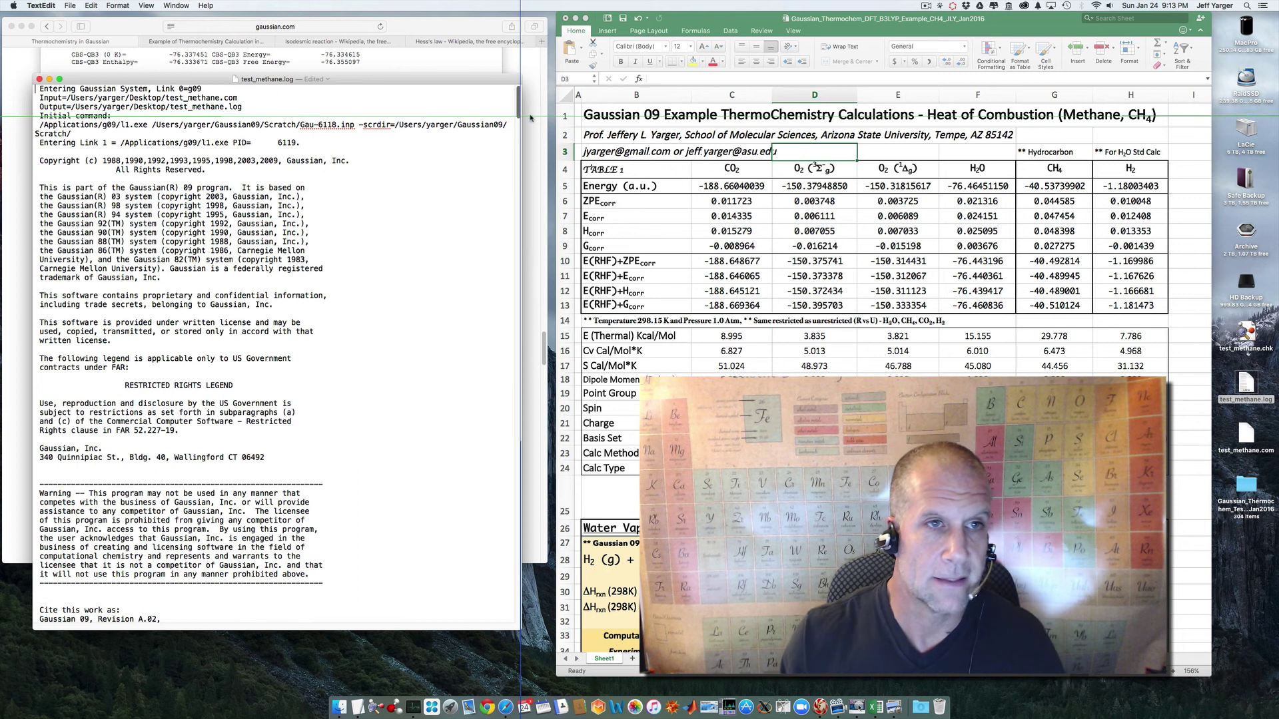
scroll(324, 600, down, 20)
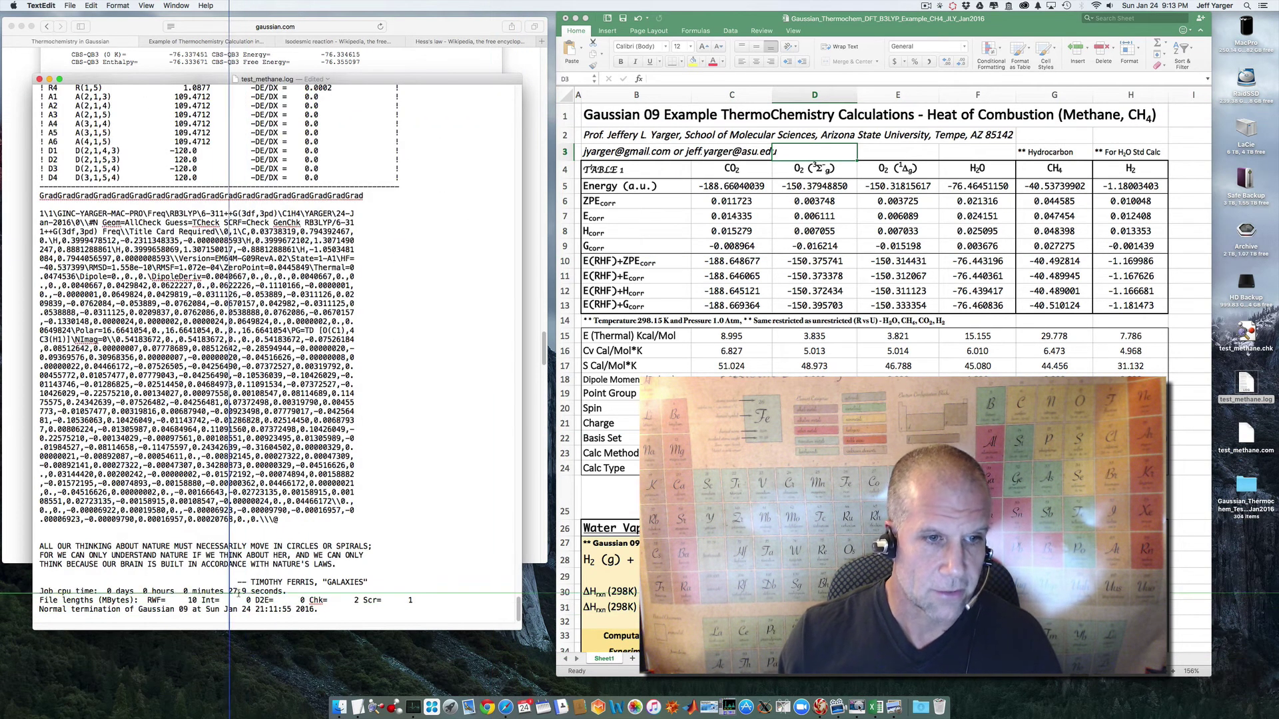
drag(518, 602, 518, 543)
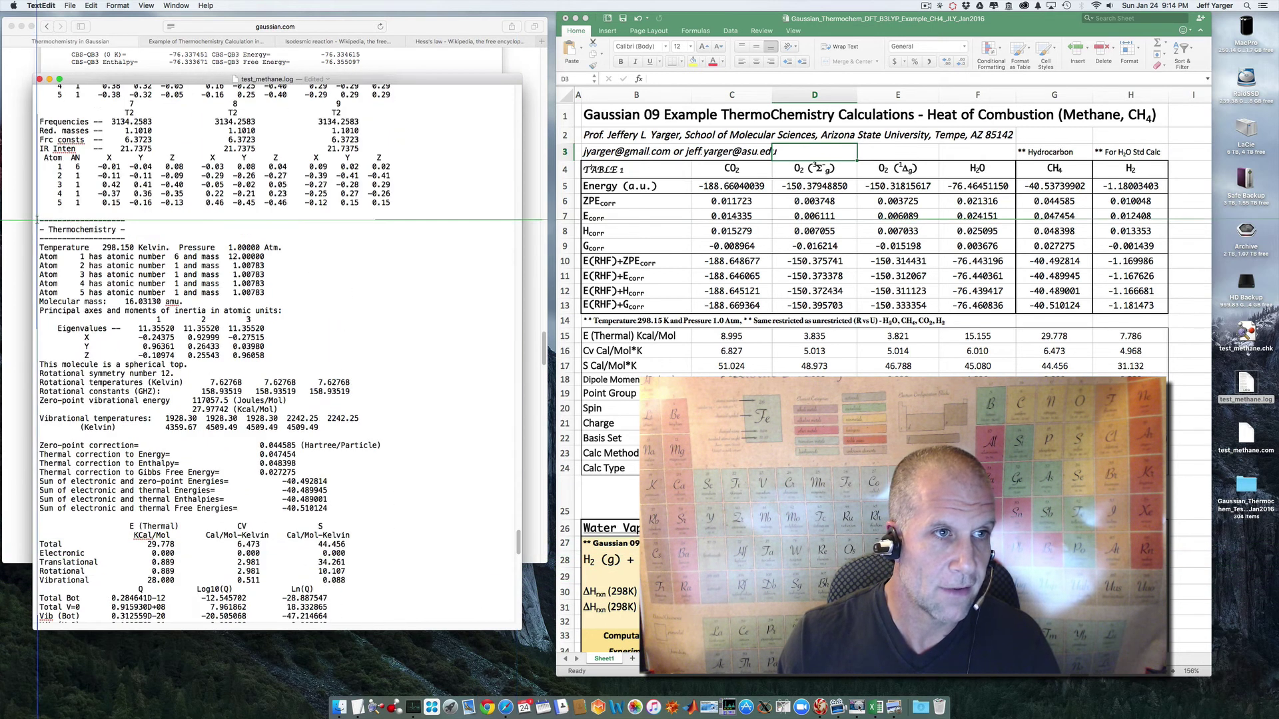
drag(38, 220, 335, 662)
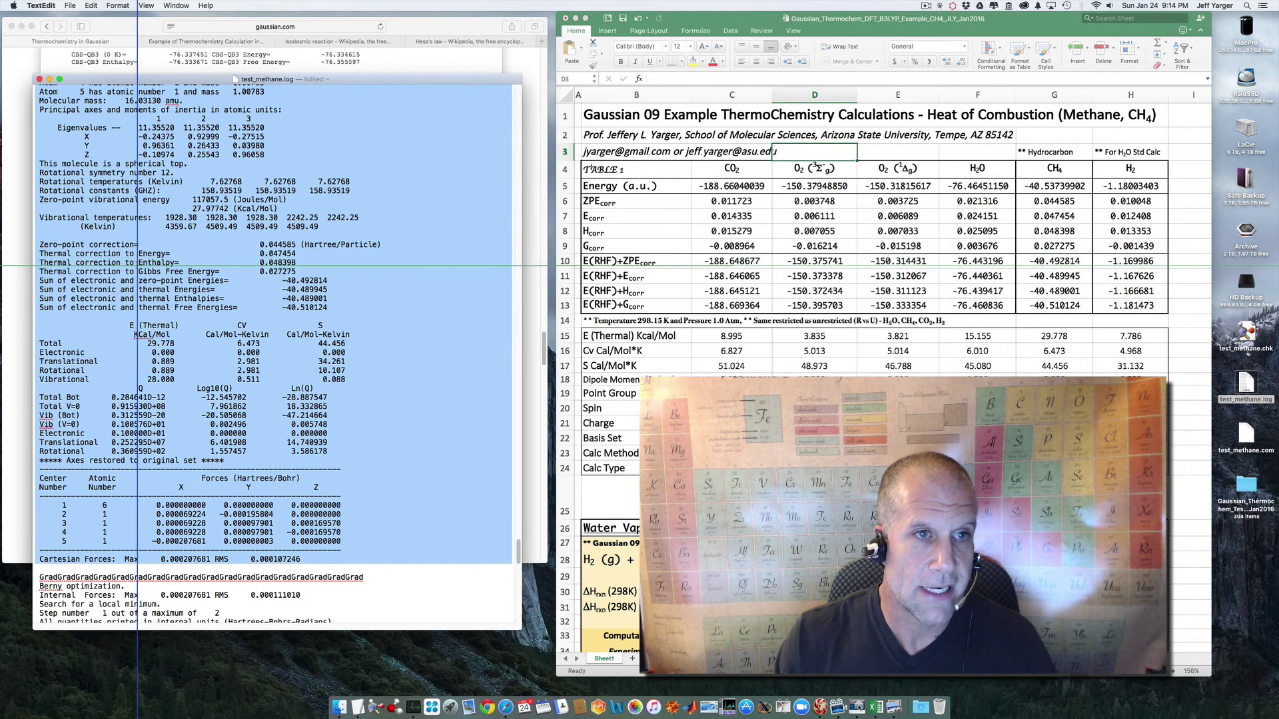
click(215, 263)
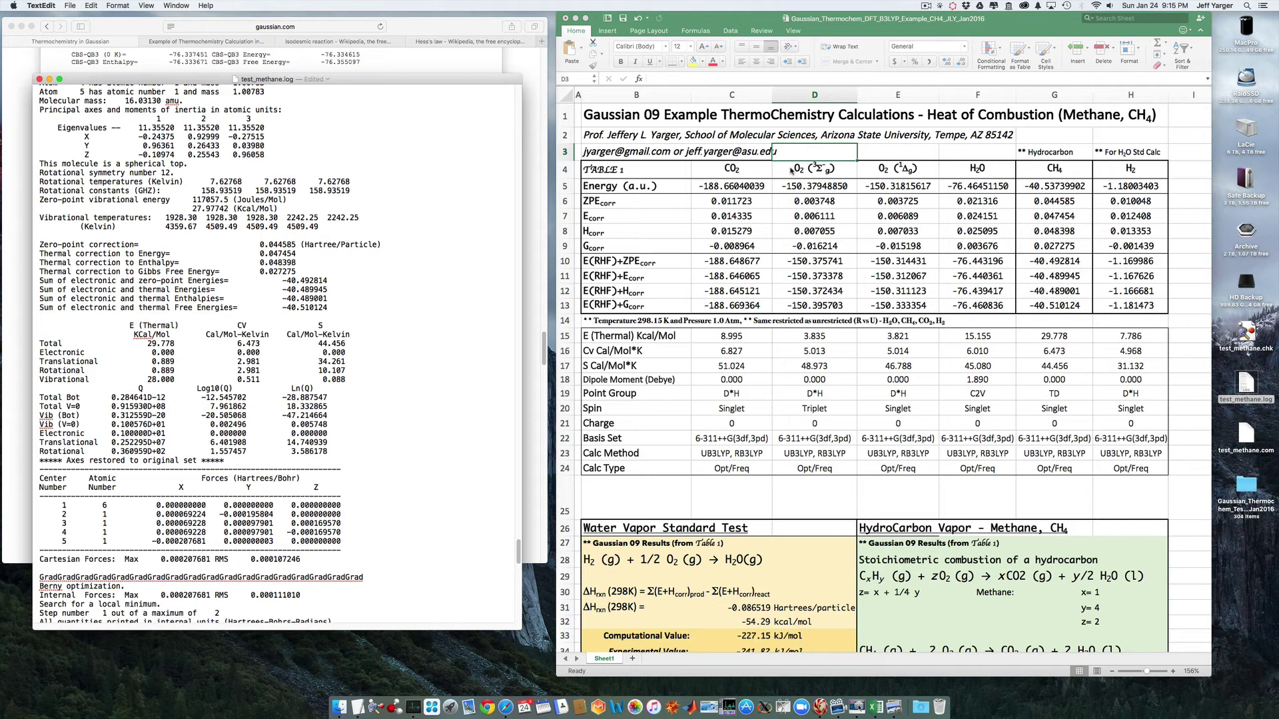
click(785, 171)
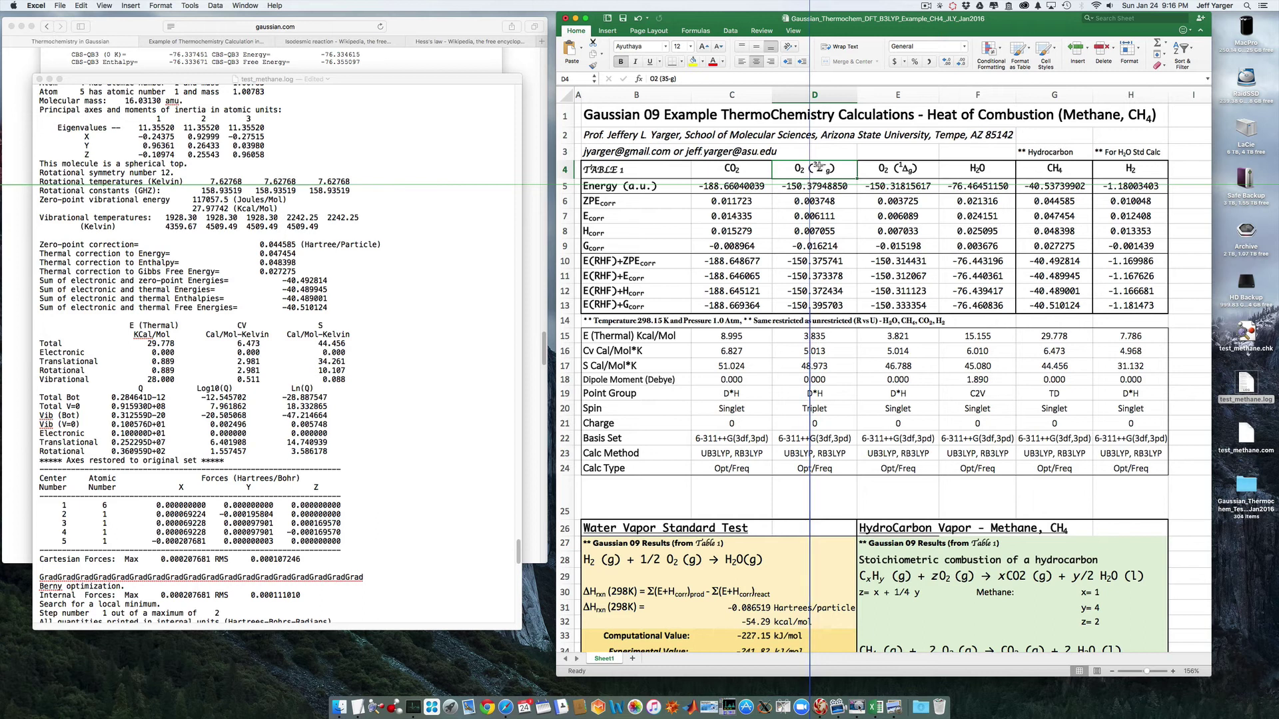
drag(814, 168, 824, 305)
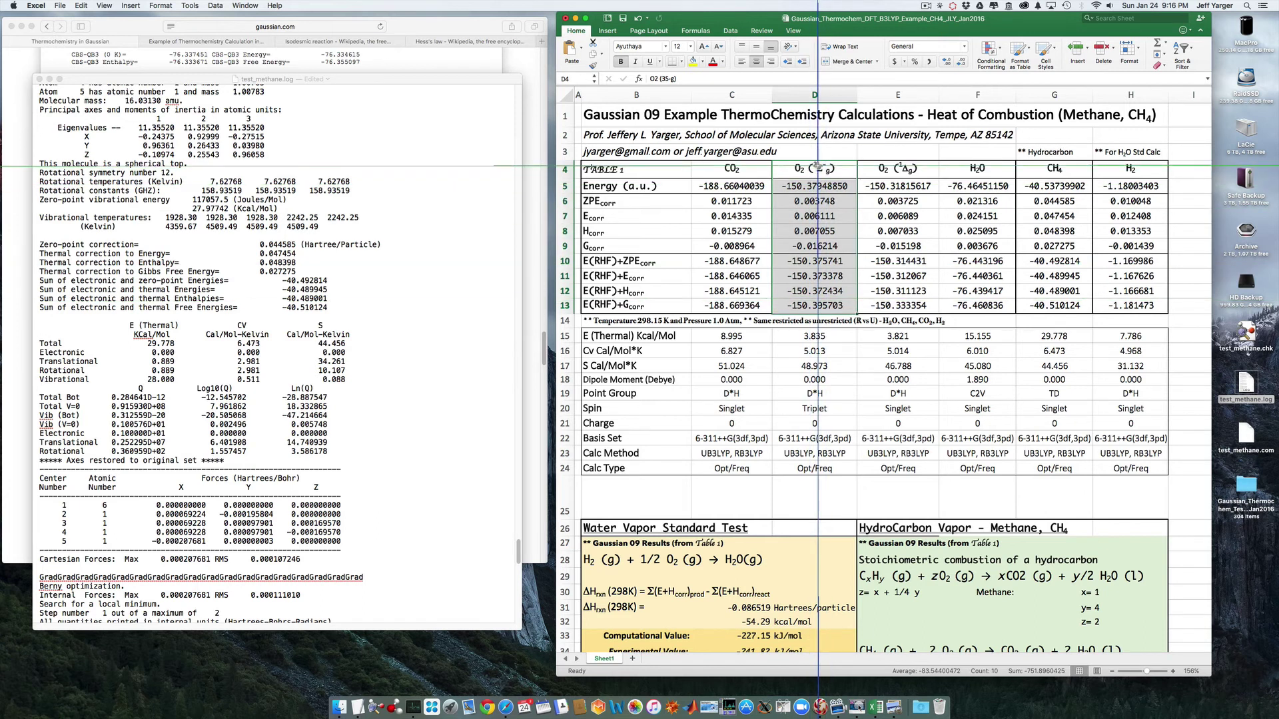
click(888, 169)
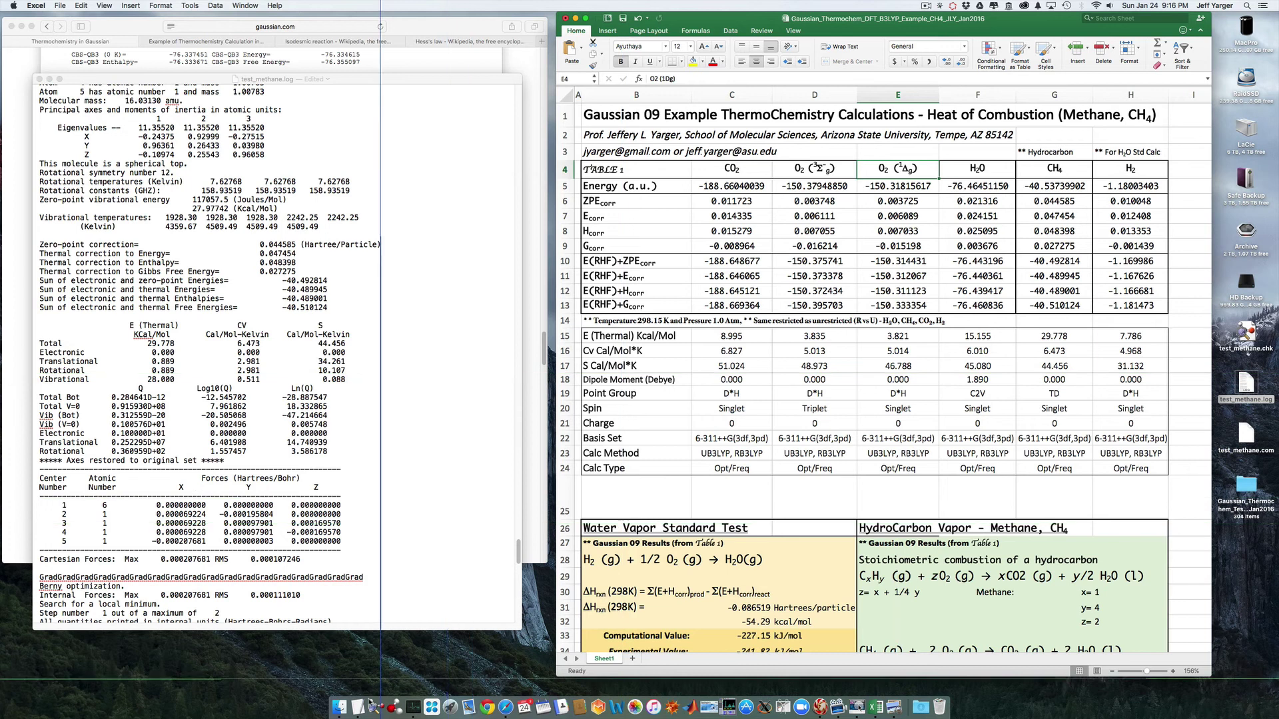
- Launch GaussView and choose a bare oxygen atom as the building fragment
click(368, 701)
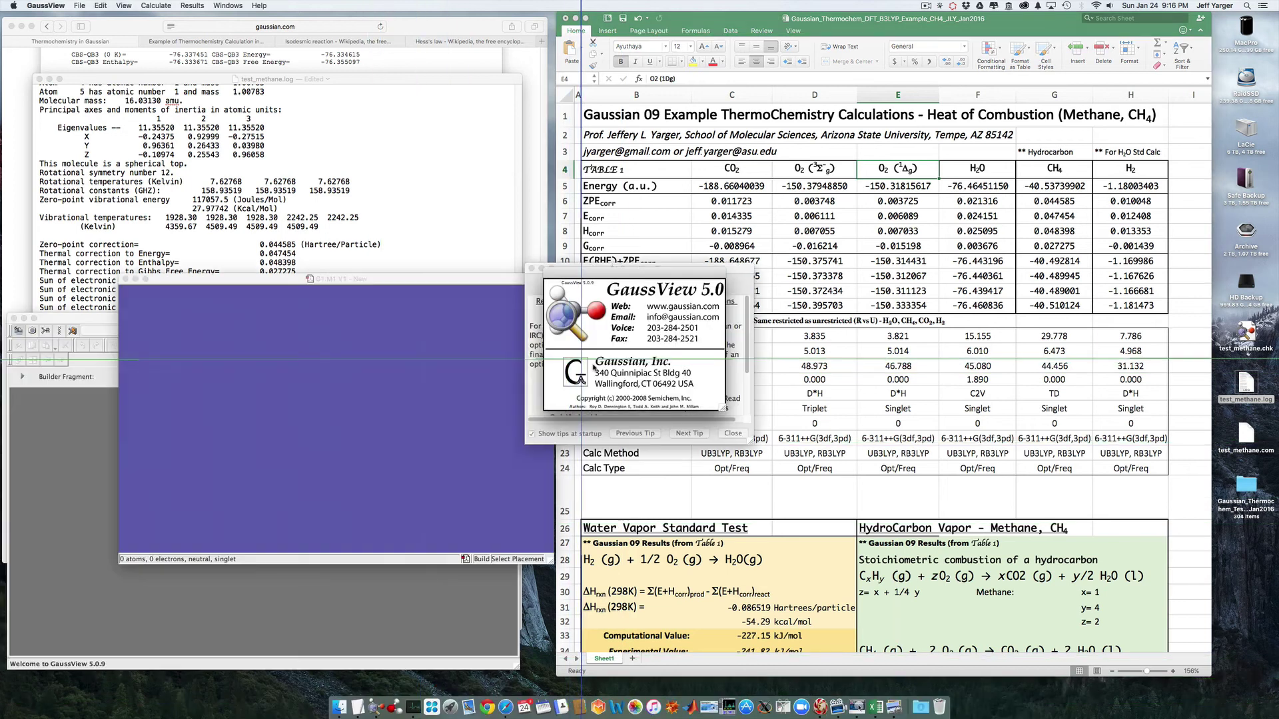
click(732, 433)
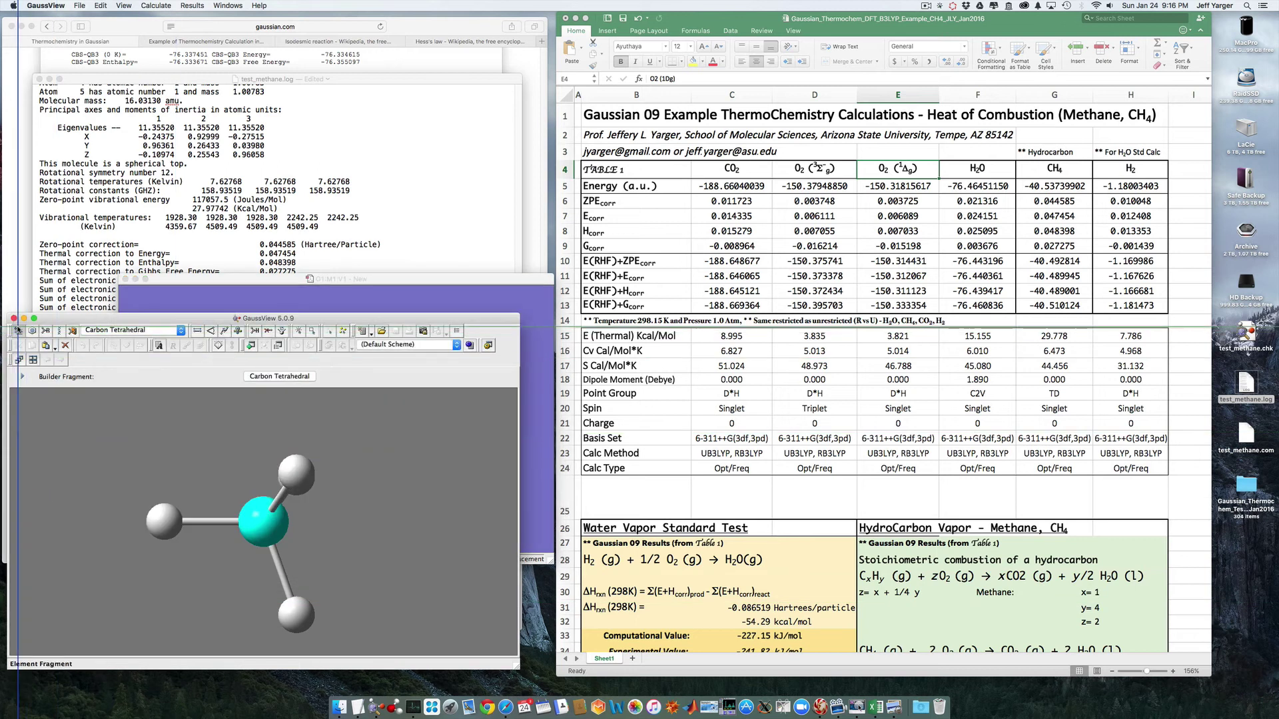
click(18, 330)
click(186, 48)
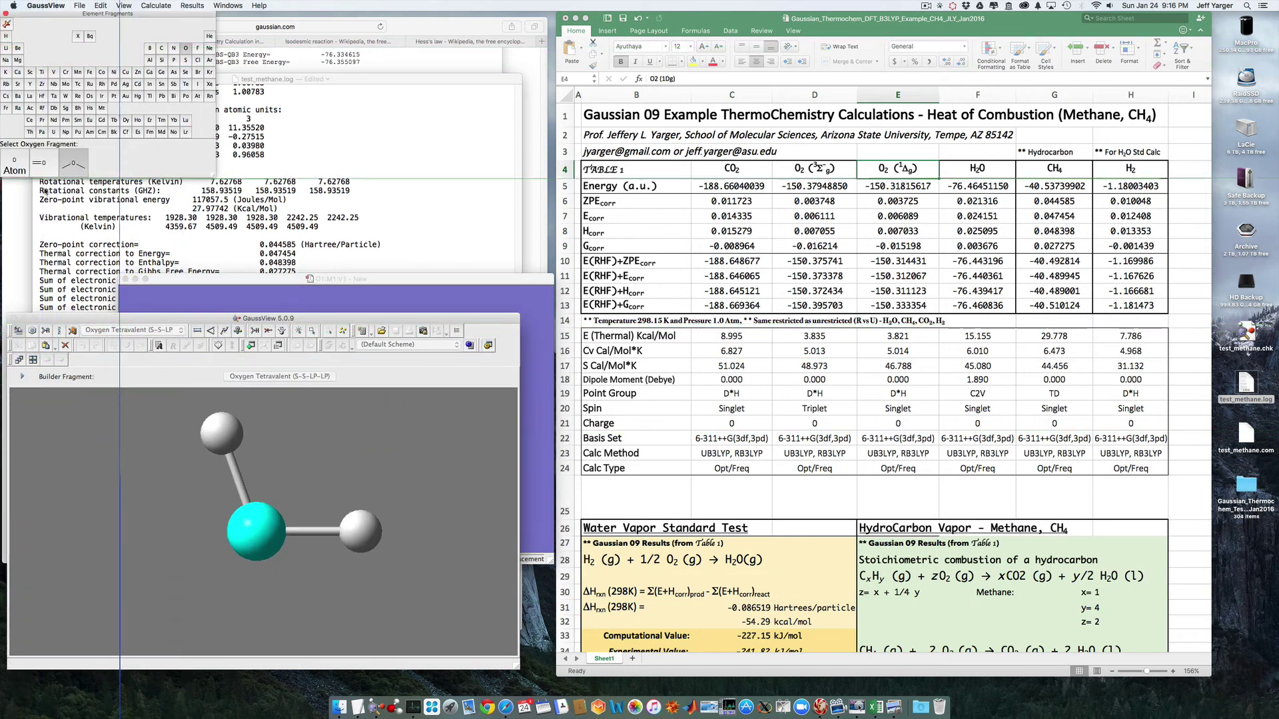
click(15, 163)
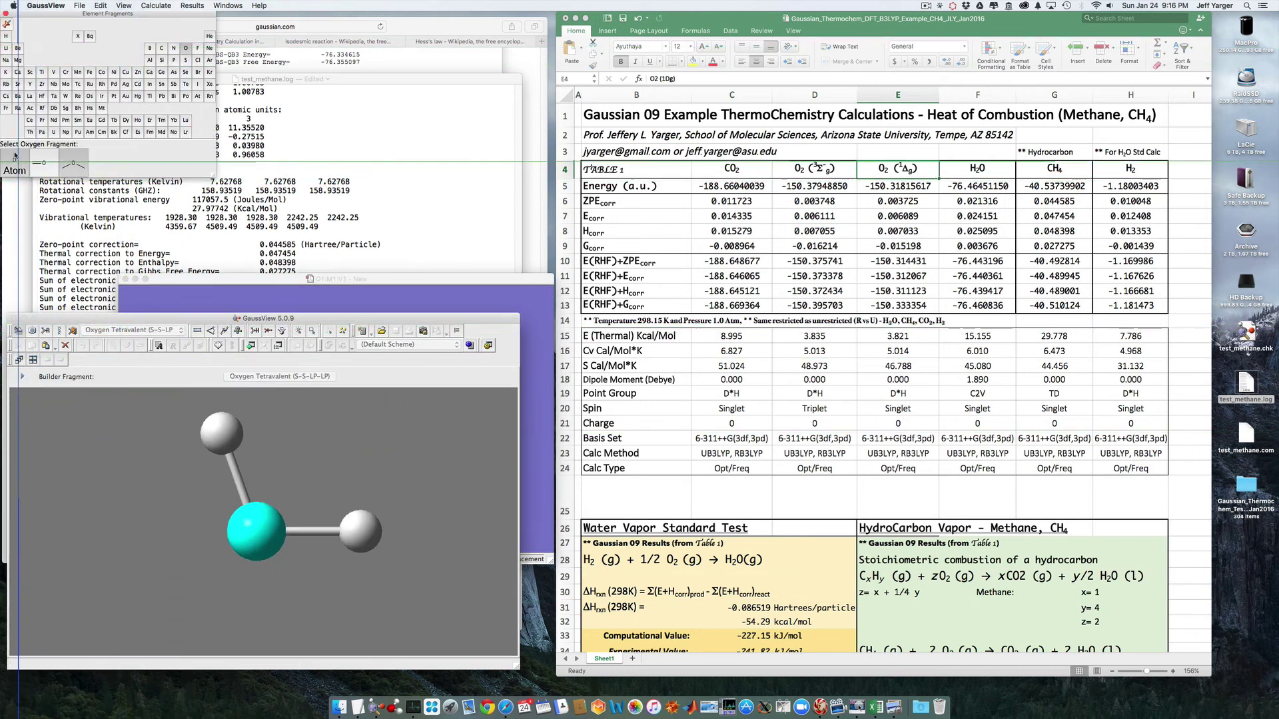
- Place two oxygen atoms side by side and select both for bond modification
click(430, 283)
click(300, 404)
click(329, 405)
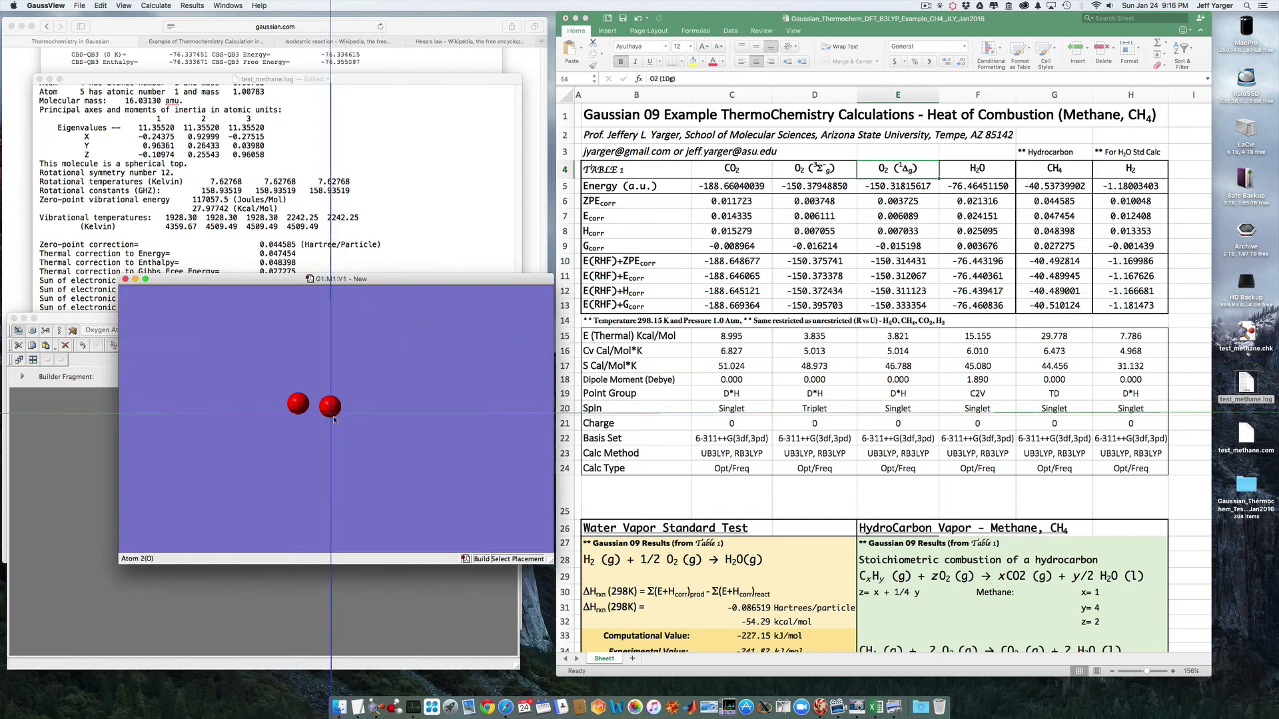
click(100, 404)
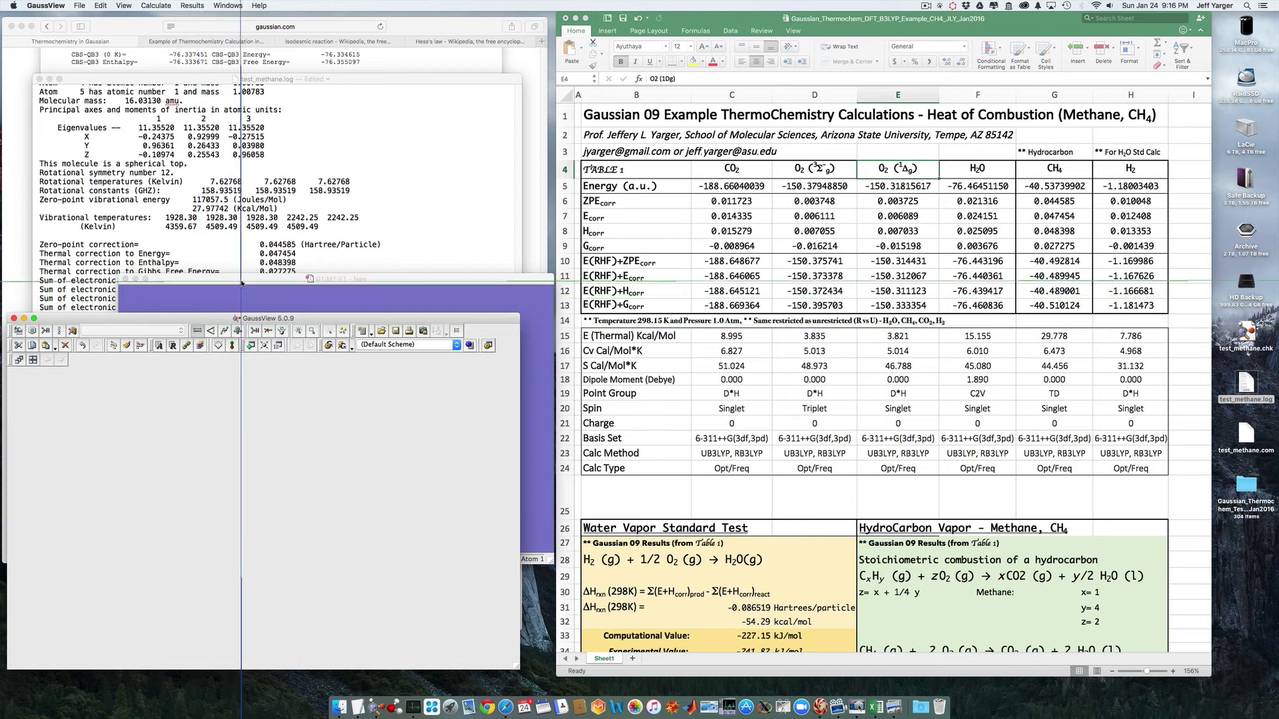
click(243, 282)
click(297, 403)
click(330, 406)
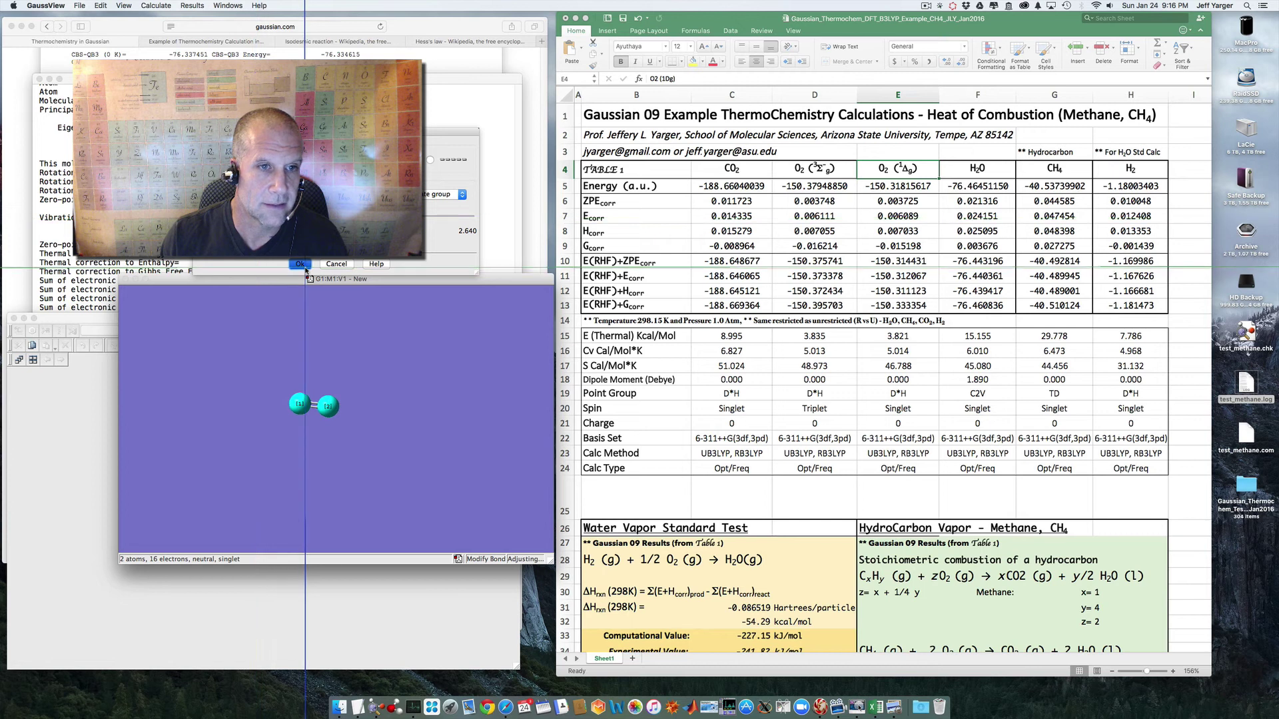
- Confirm the O–O bond, then set the Gaussian job to Opt+Freq with a DFT method
click(302, 264)
click(156, 5)
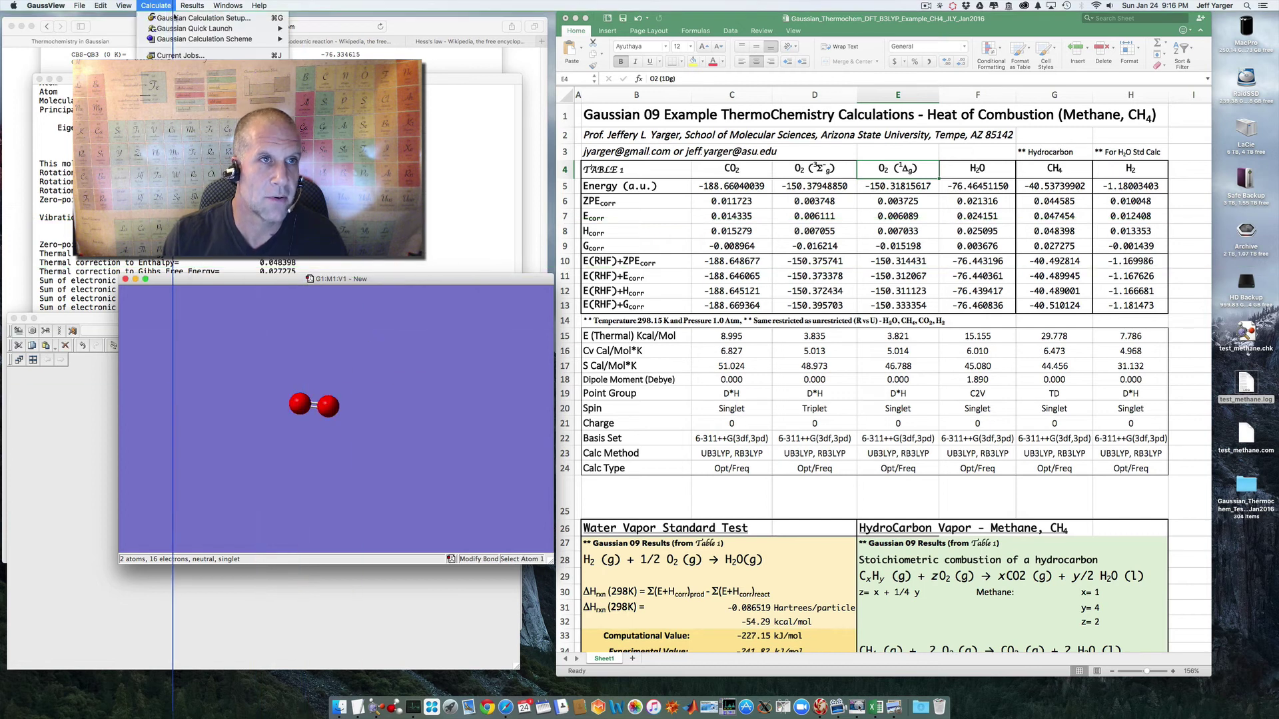
click(174, 18)
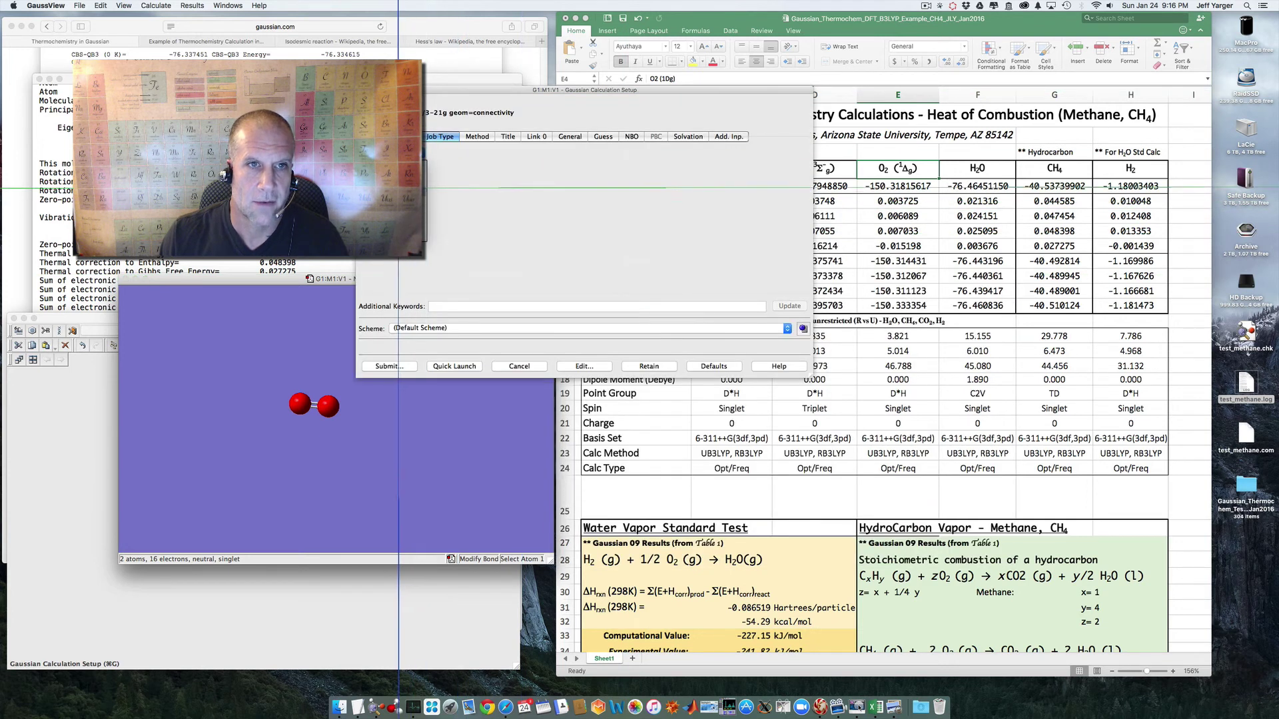
click(399, 189)
click(477, 136)
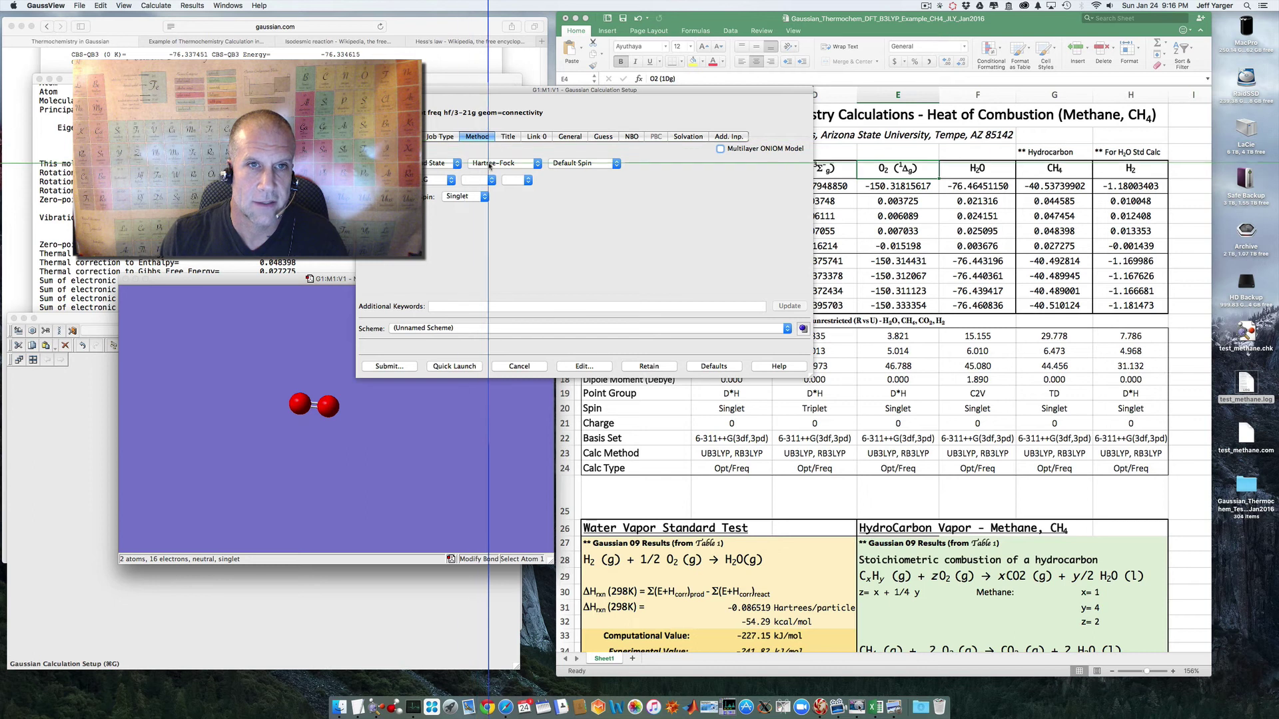
click(490, 164)
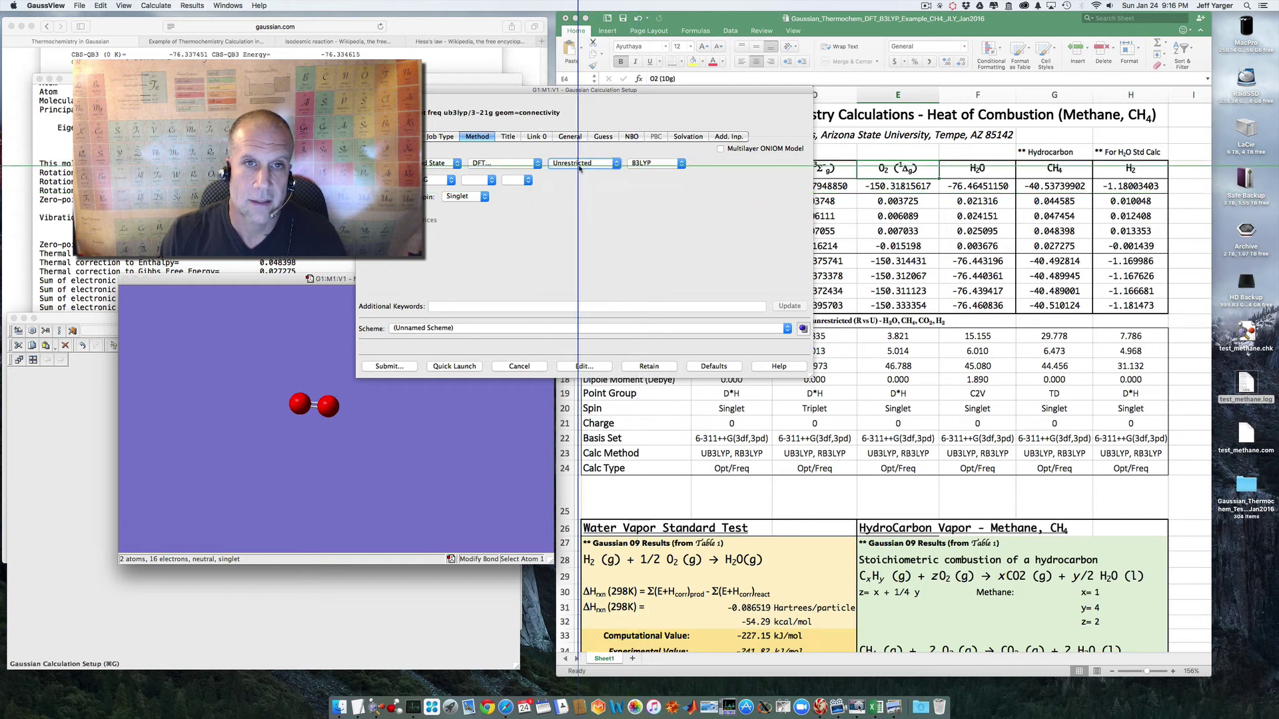
- Set the basis set to 6-311++G(3df,3pd)
click(437, 180)
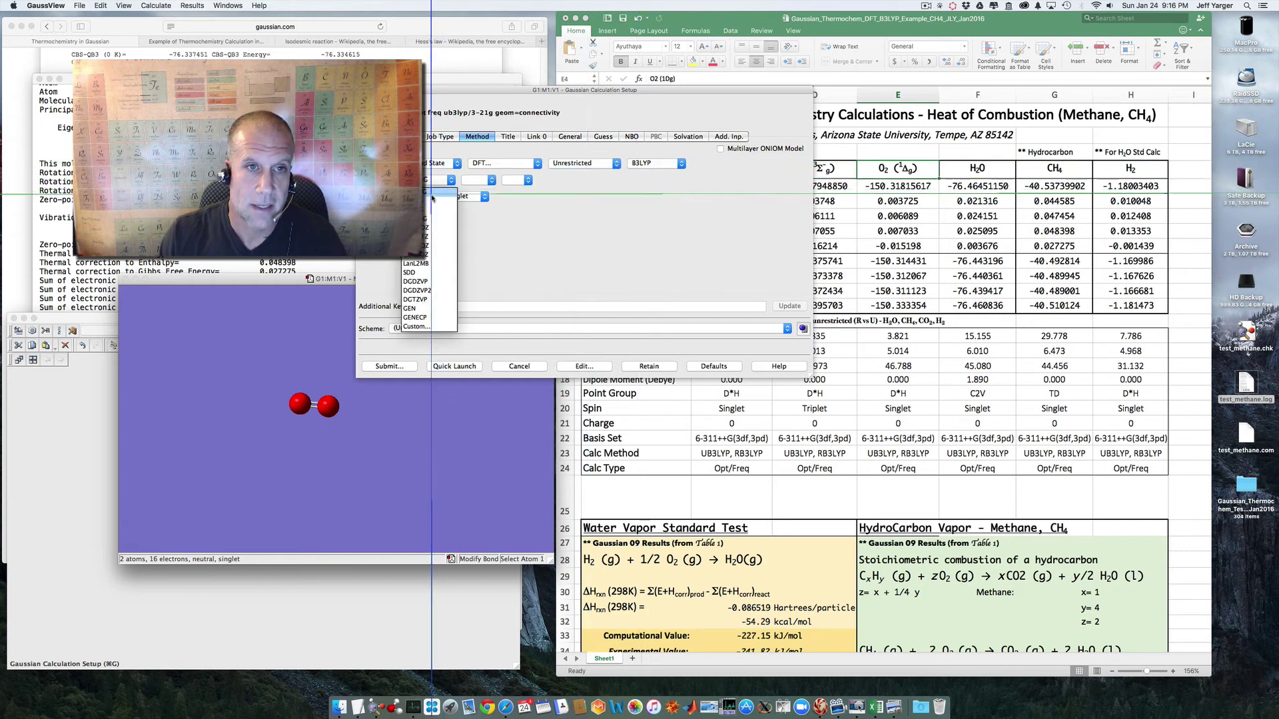
click(431, 208)
click(474, 180)
click(481, 210)
click(525, 180)
click(517, 245)
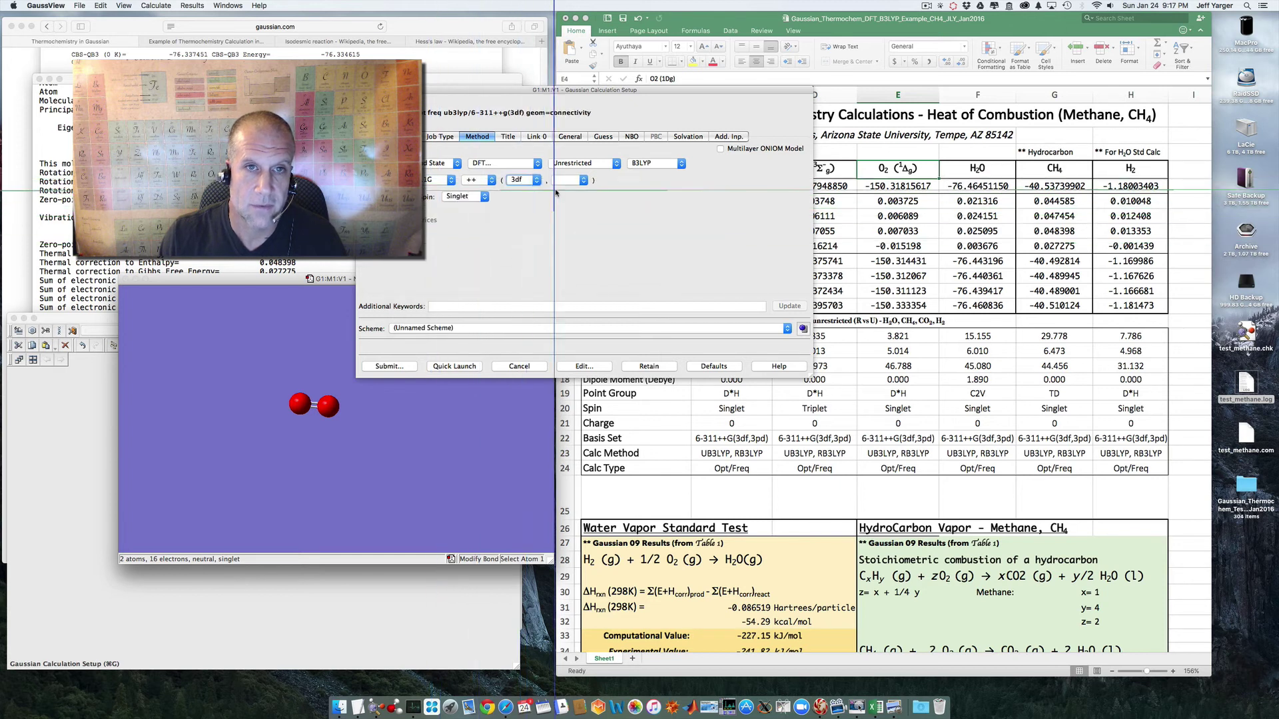
click(570, 180)
click(569, 246)
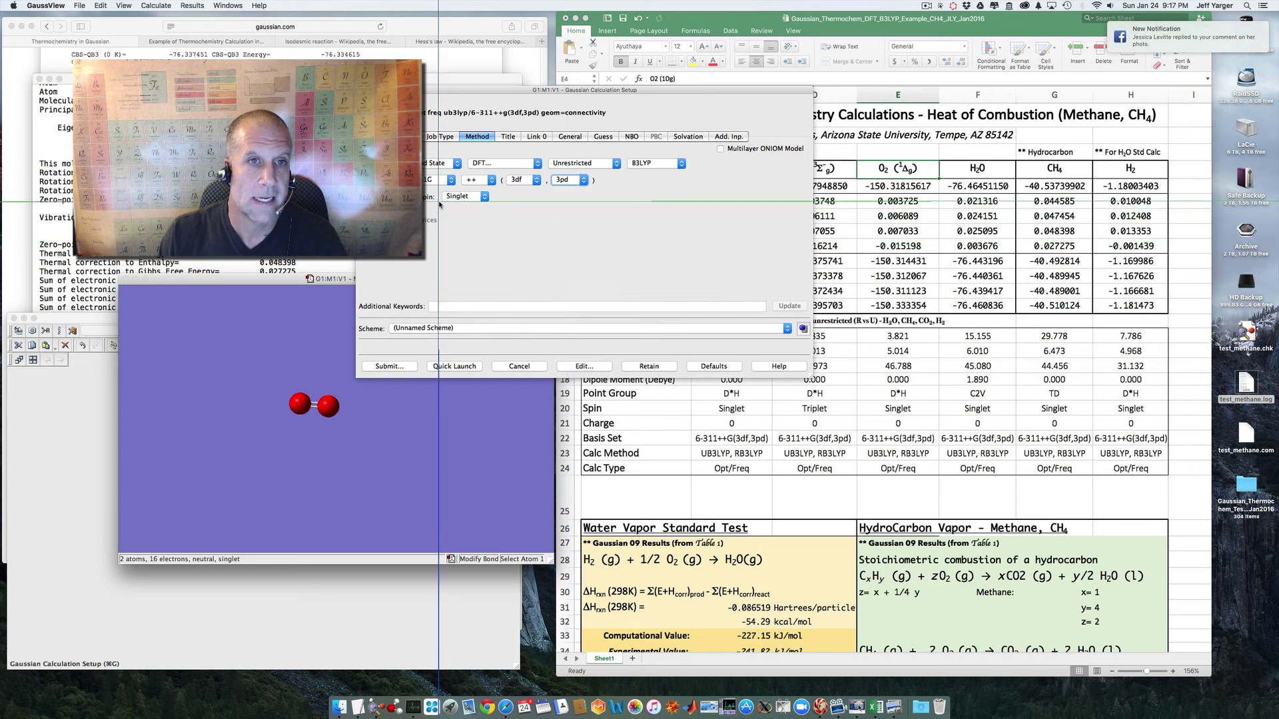
- Set the spin multiplicity to triplet and close the calculation setup
click(457, 197)
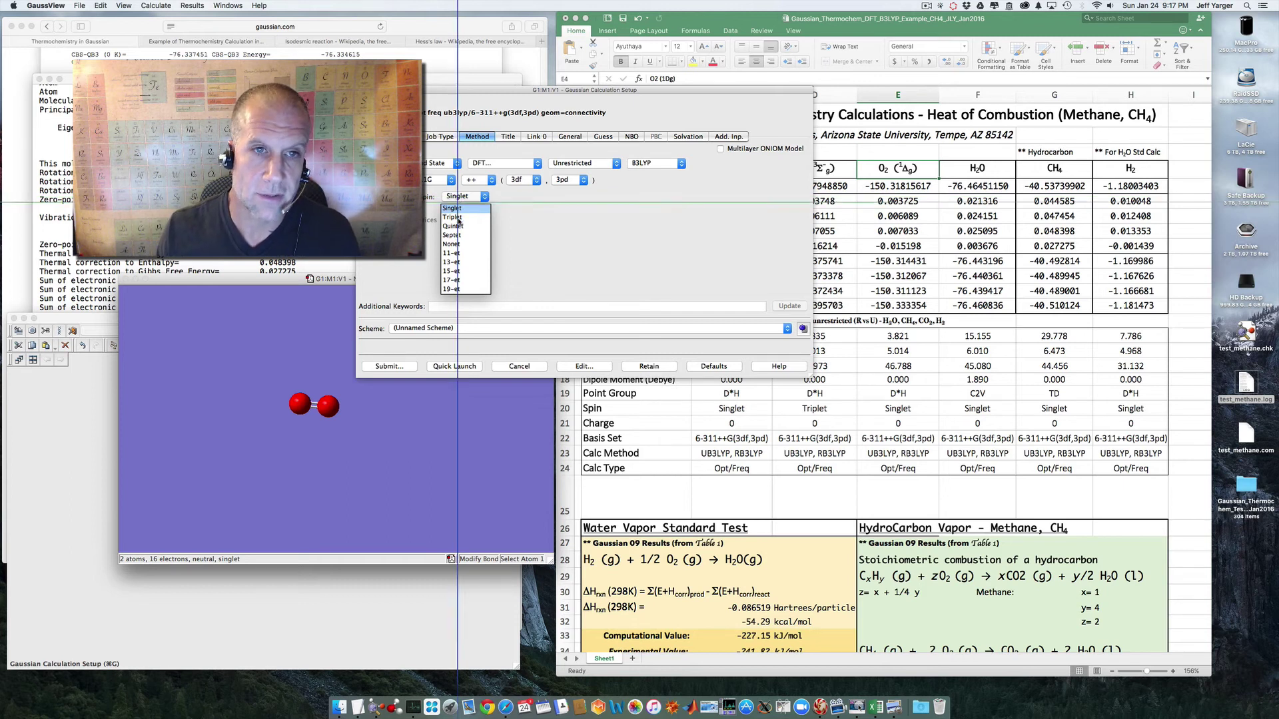
click(453, 217)
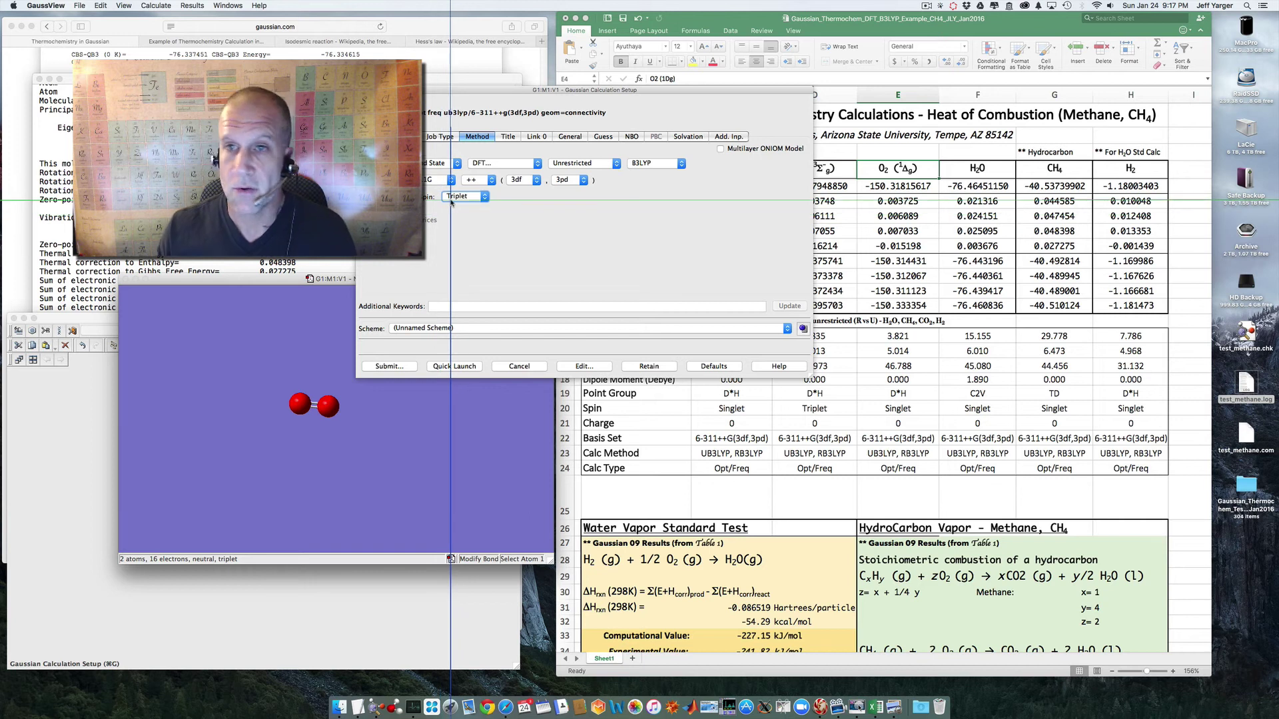
drag(521, 92, 365, 77)
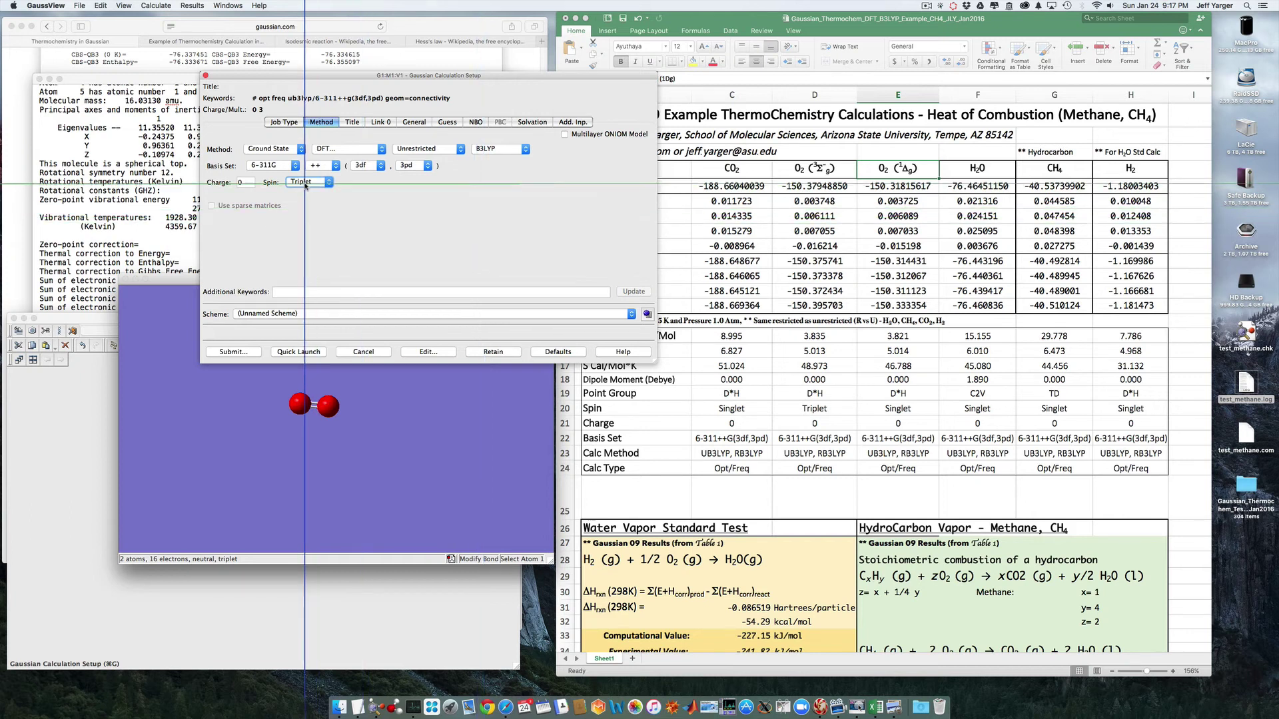
click(240, 351)
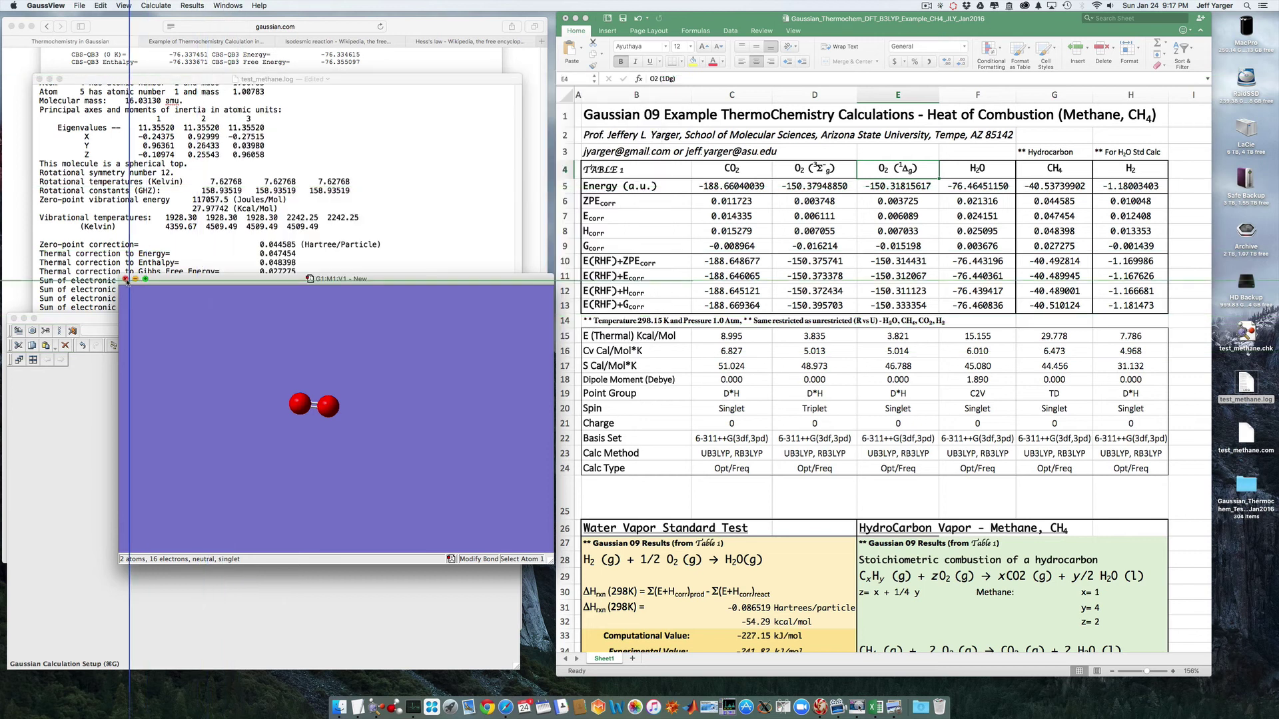
click(126, 279)
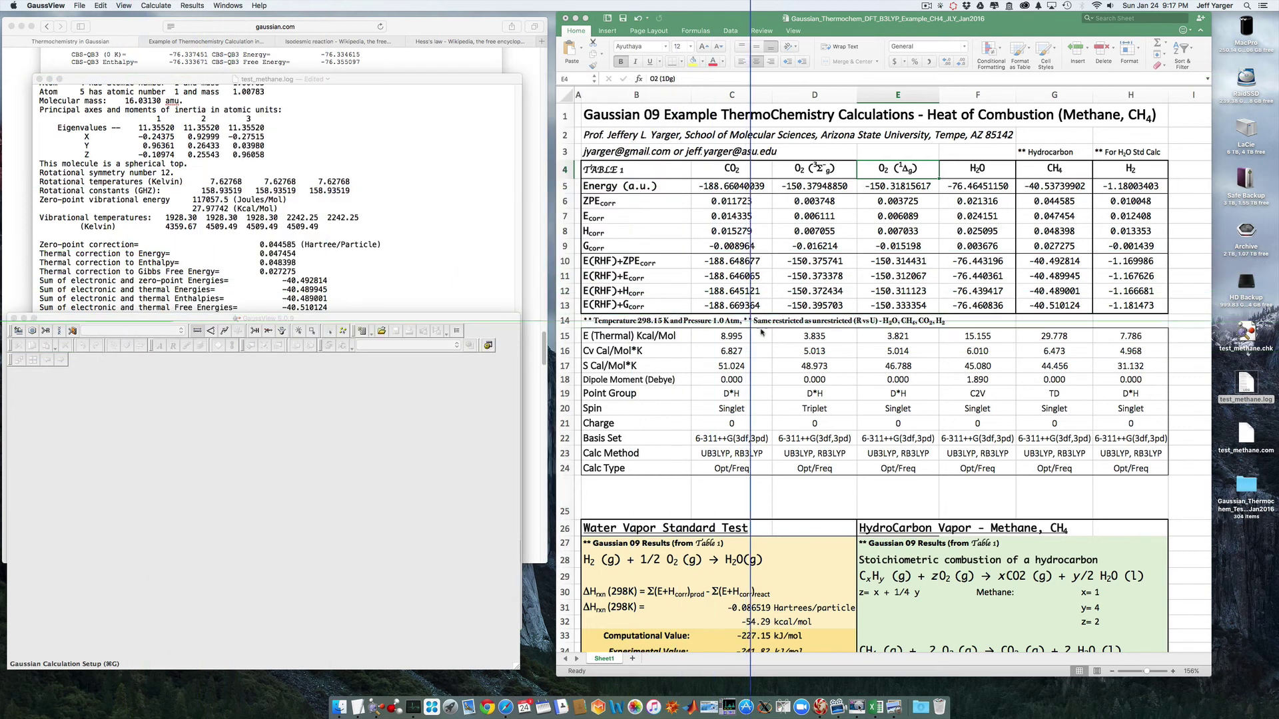
scroll(765, 334, down, 2)
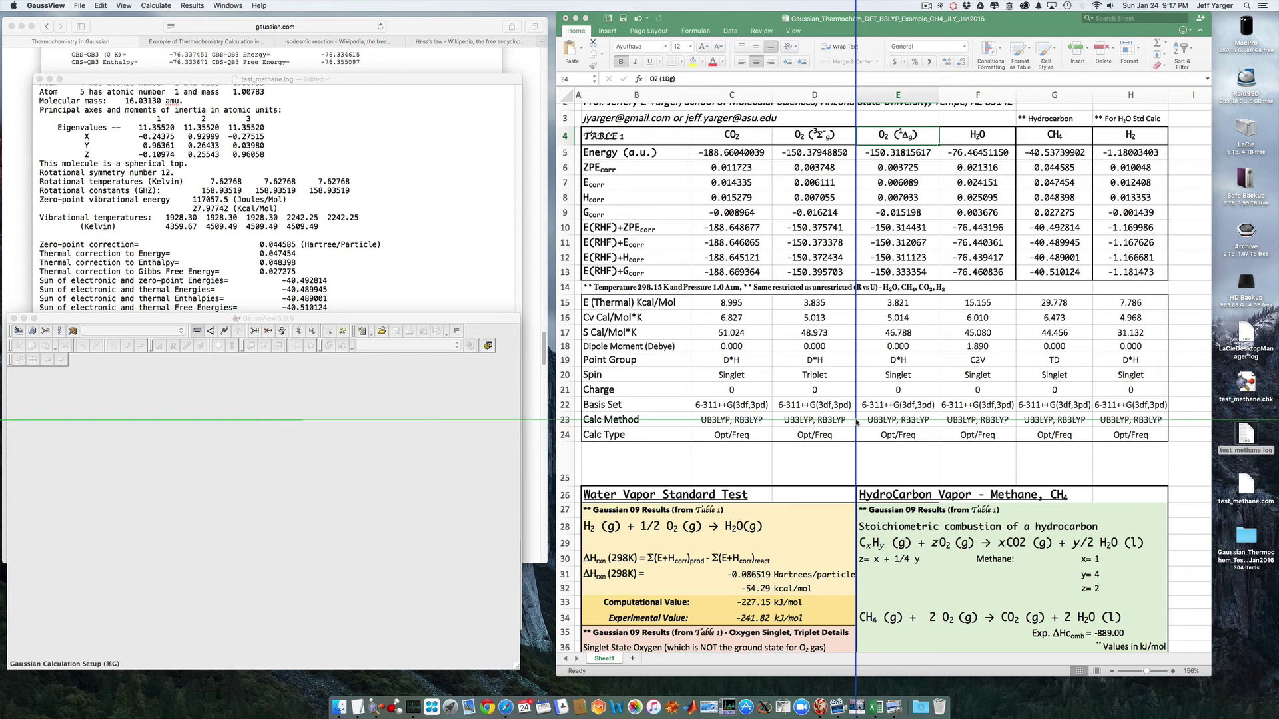
scroll(856, 423, down, 4)
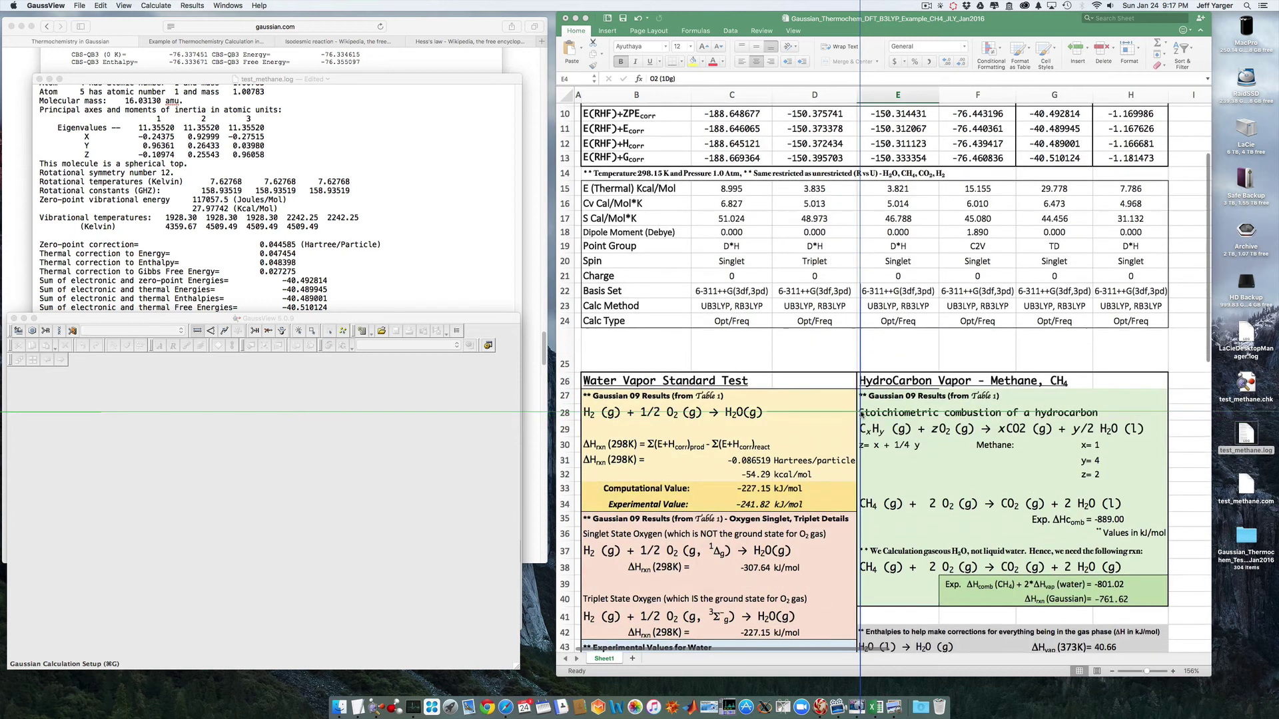
scroll(861, 413, up, 4)
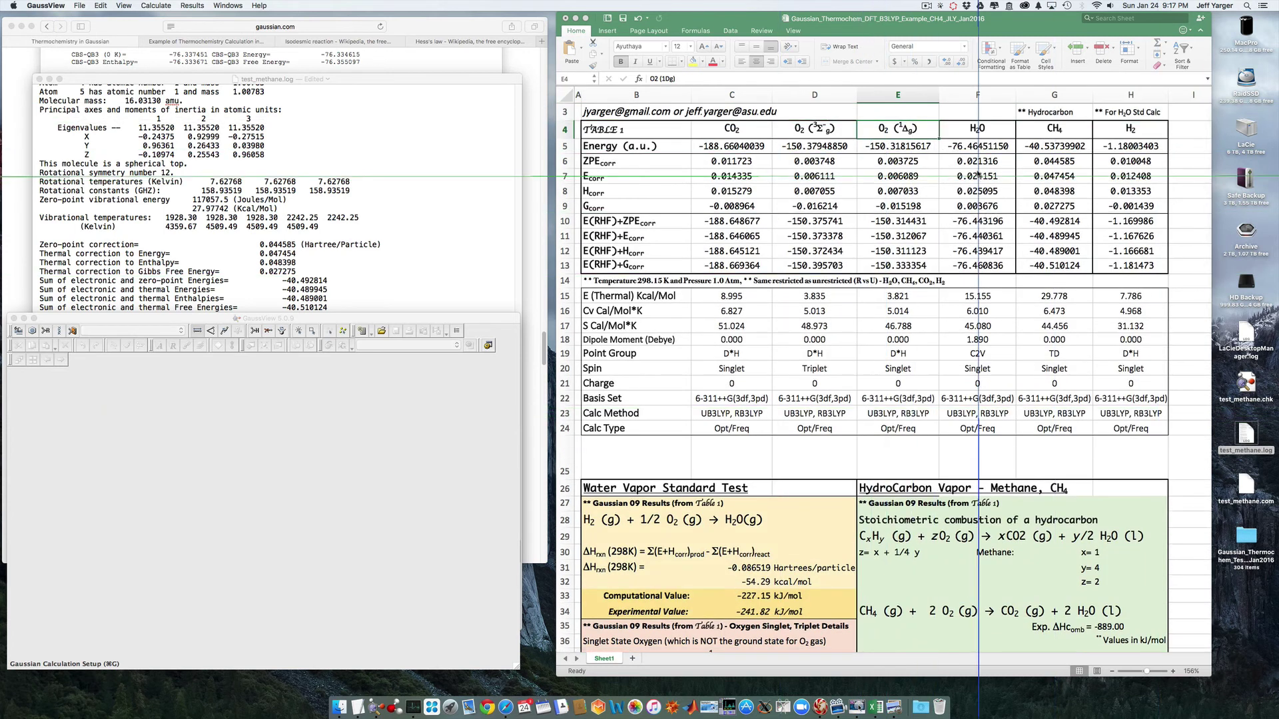
scroll(933, 266, down, 4)
scroll(832, 199, up, 5)
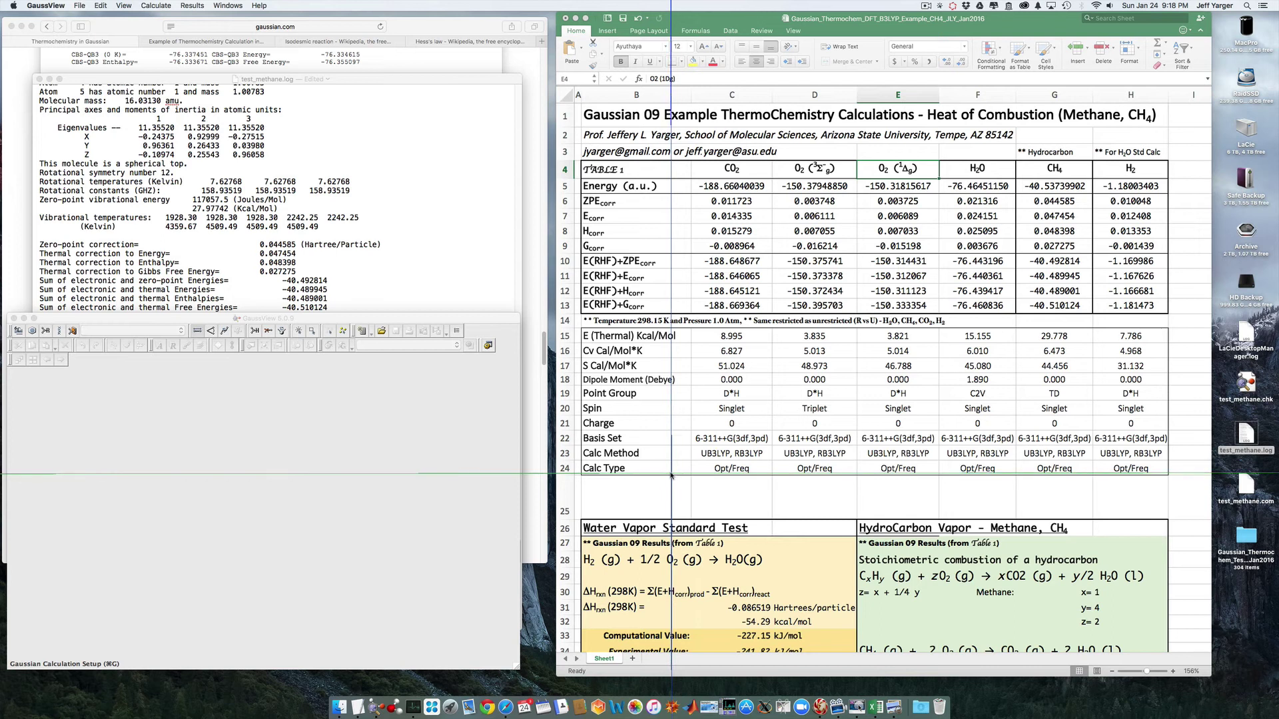
scroll(660, 493, down, 2)
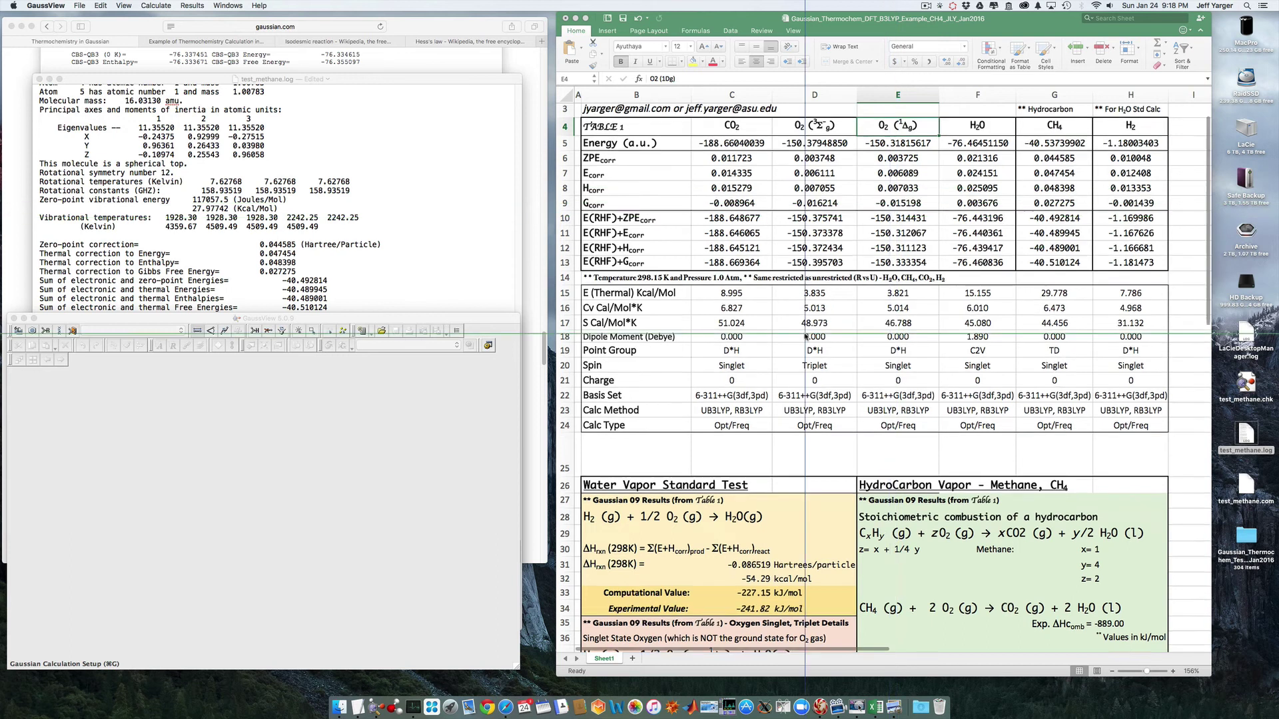
scroll(810, 343, down, 6)
scroll(811, 343, down, 3)
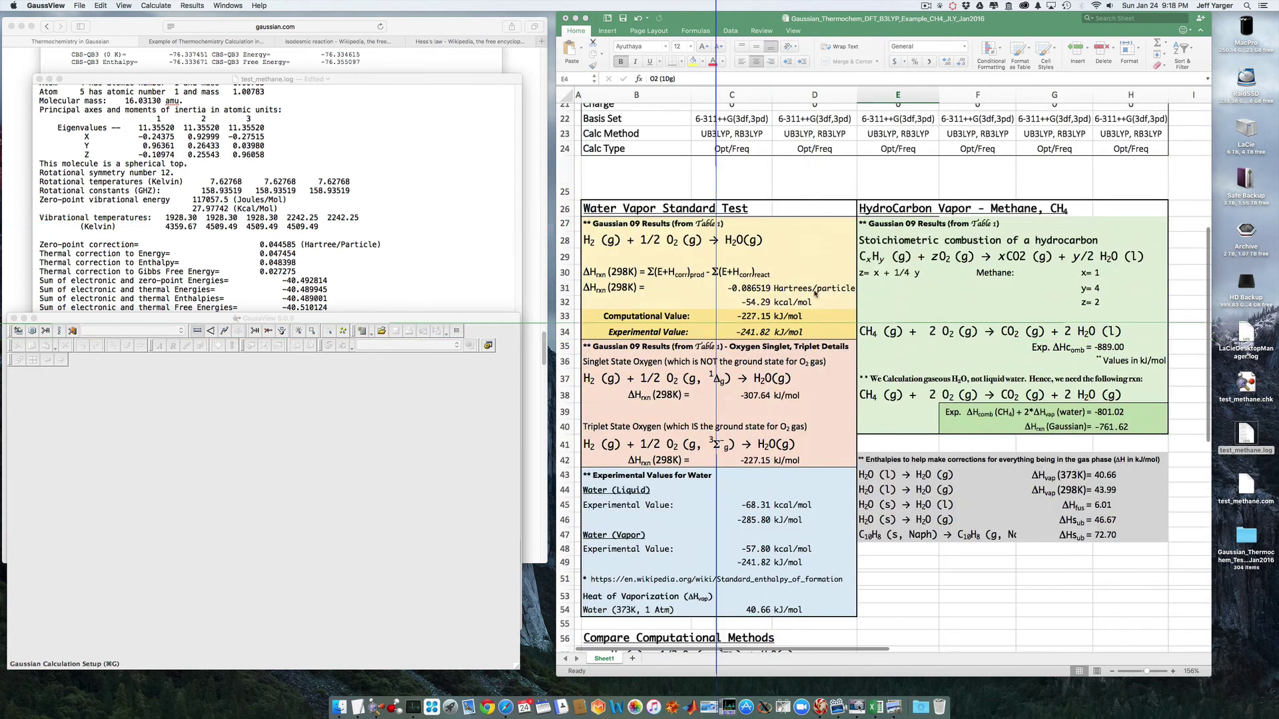
scroll(996, 238, up, 10)
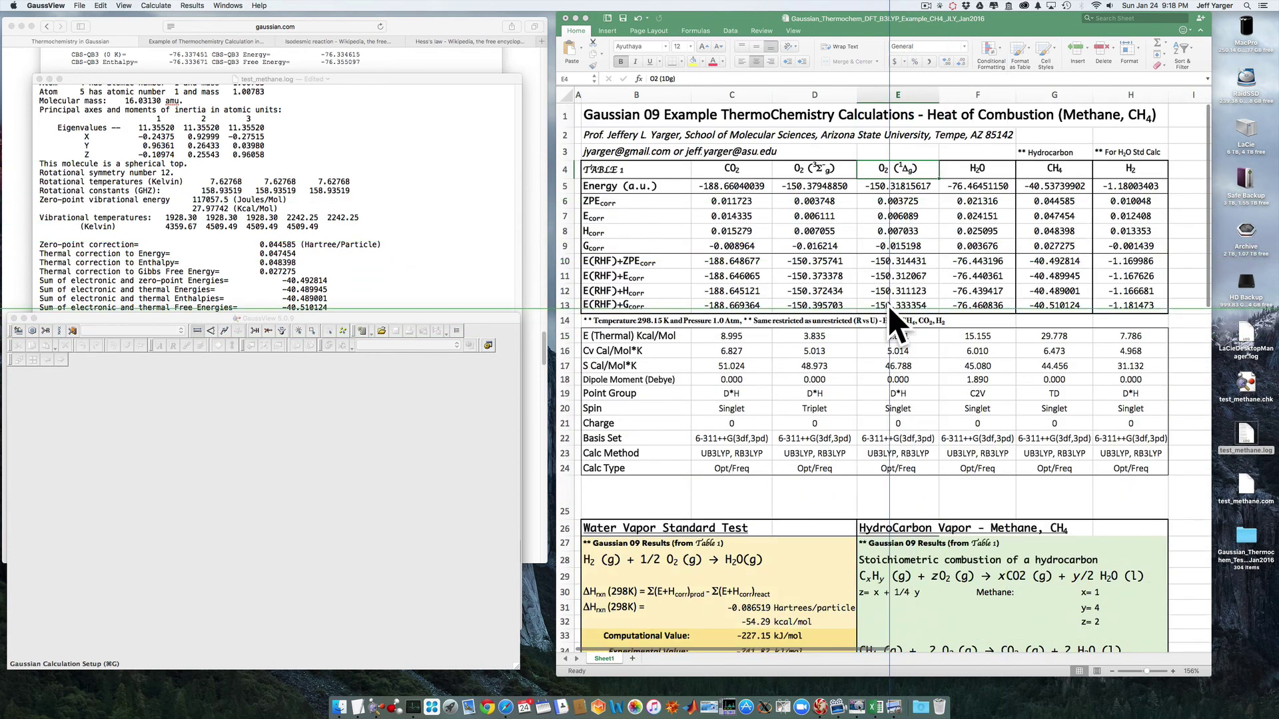
scroll(894, 332, down, 5)
scroll(894, 333, down, 4)
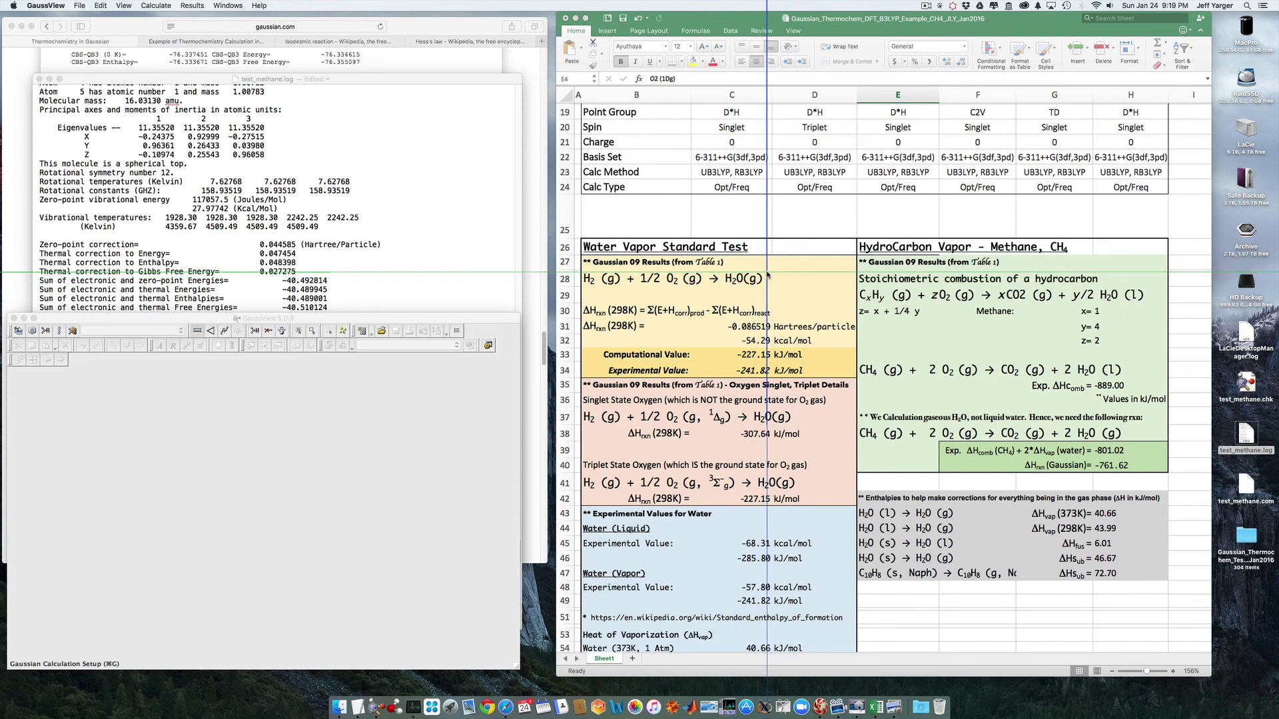
scroll(720, 427, down, 1)
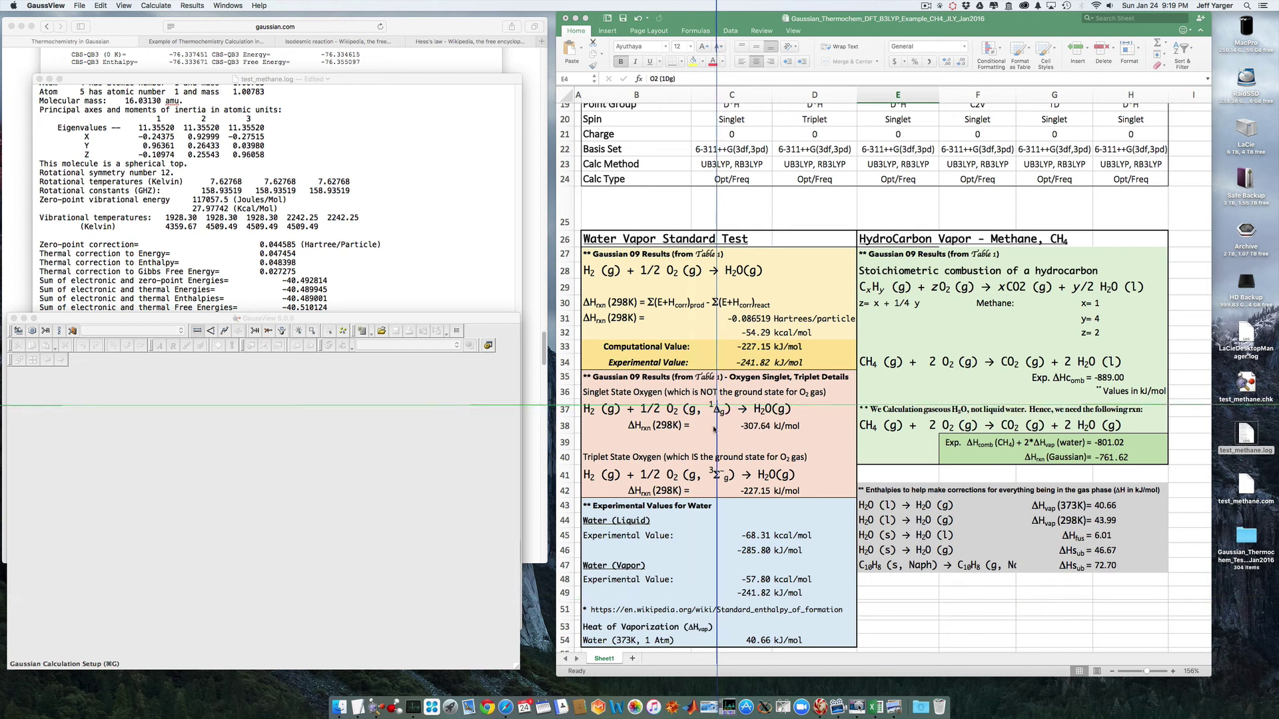
scroll(709, 418, up, 10)
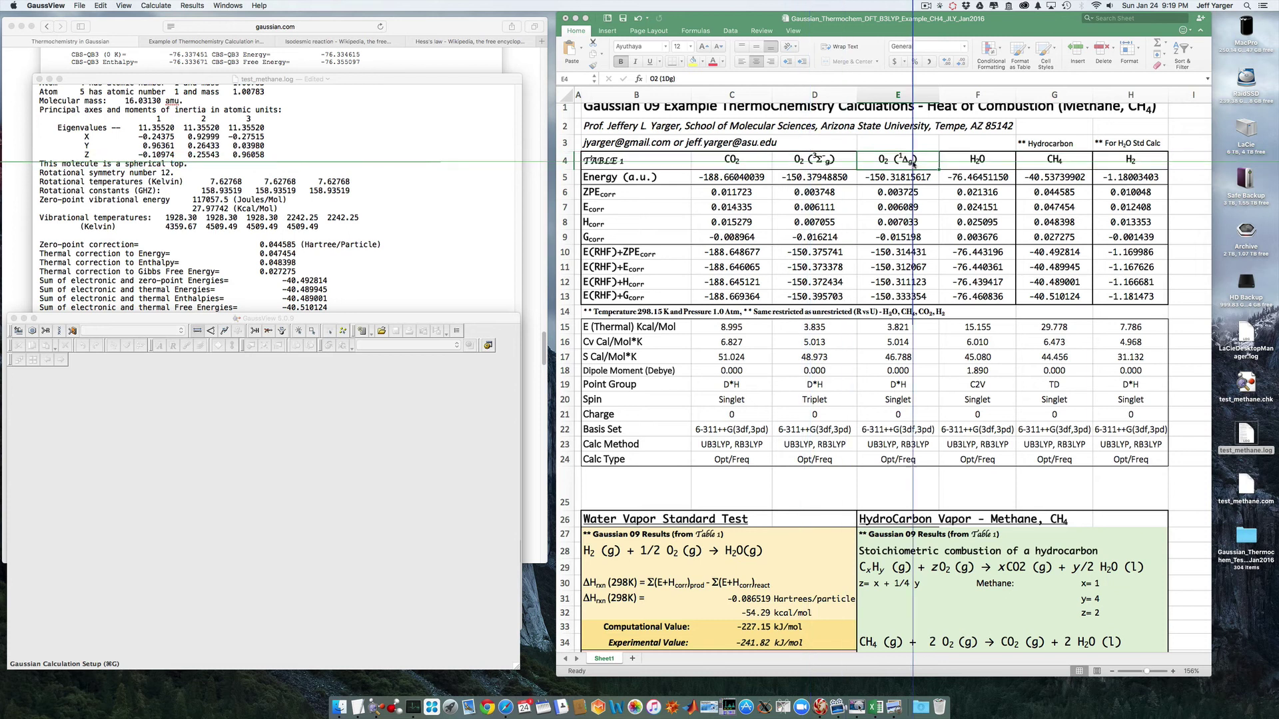
scroll(901, 169, down, 8)
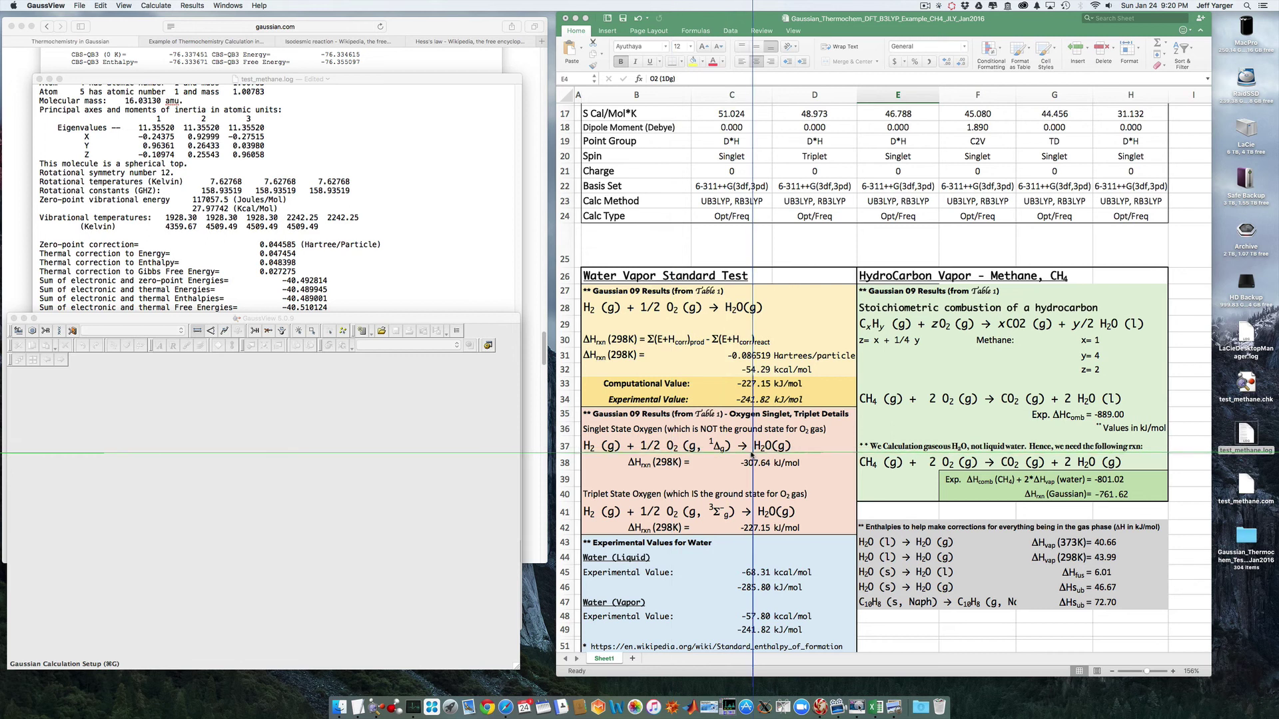
scroll(753, 453, down, 2)
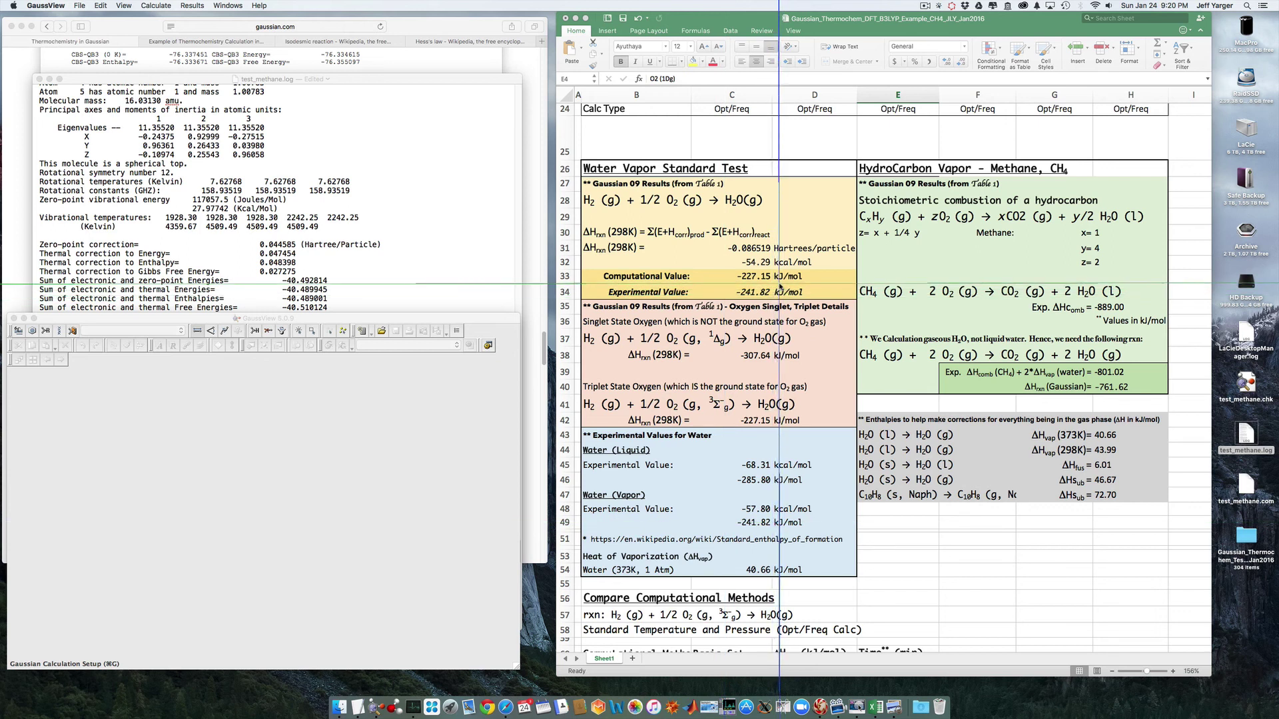
scroll(759, 325, down, 1)
scroll(759, 324, down, 5)
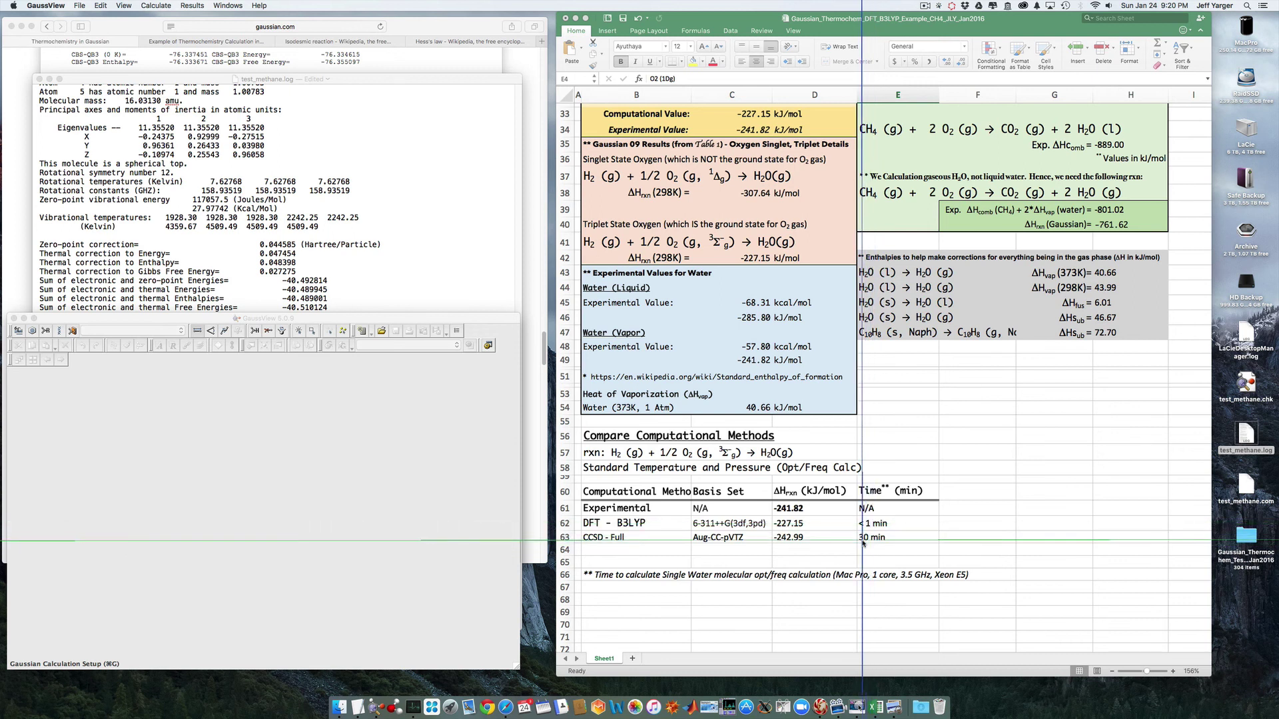
scroll(862, 543, up, 15)
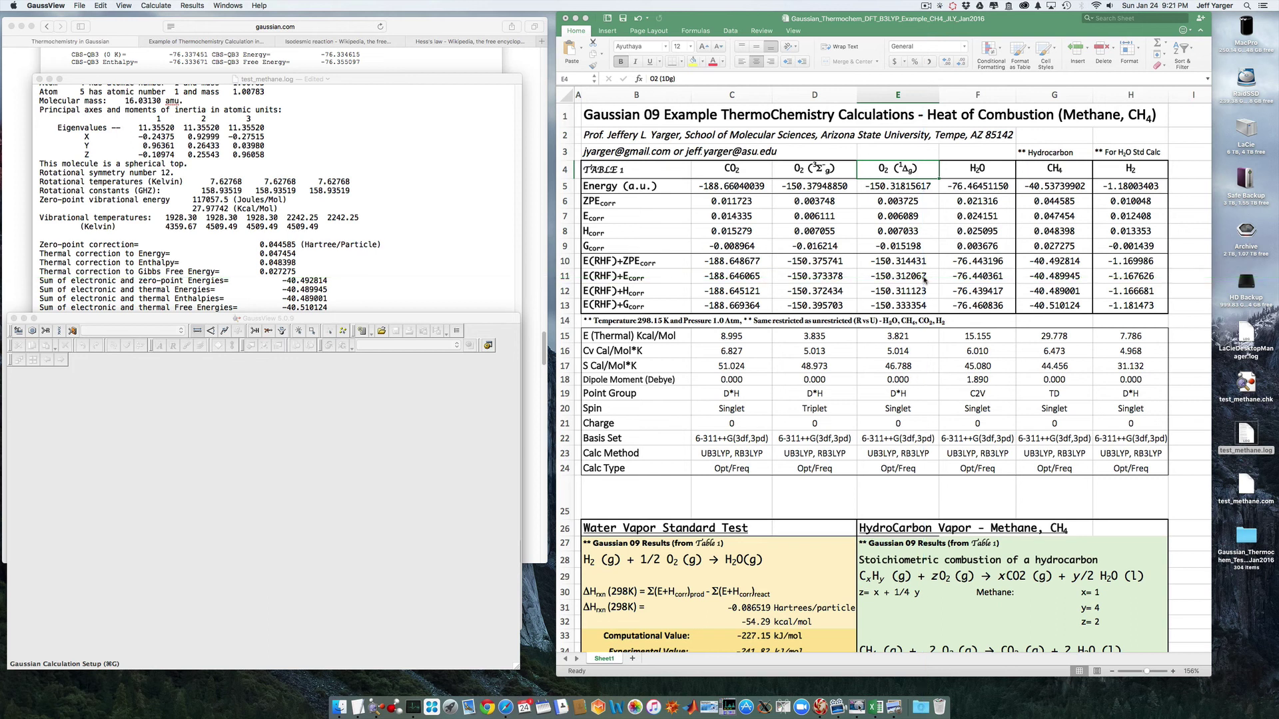
scroll(810, 574, down, 10)
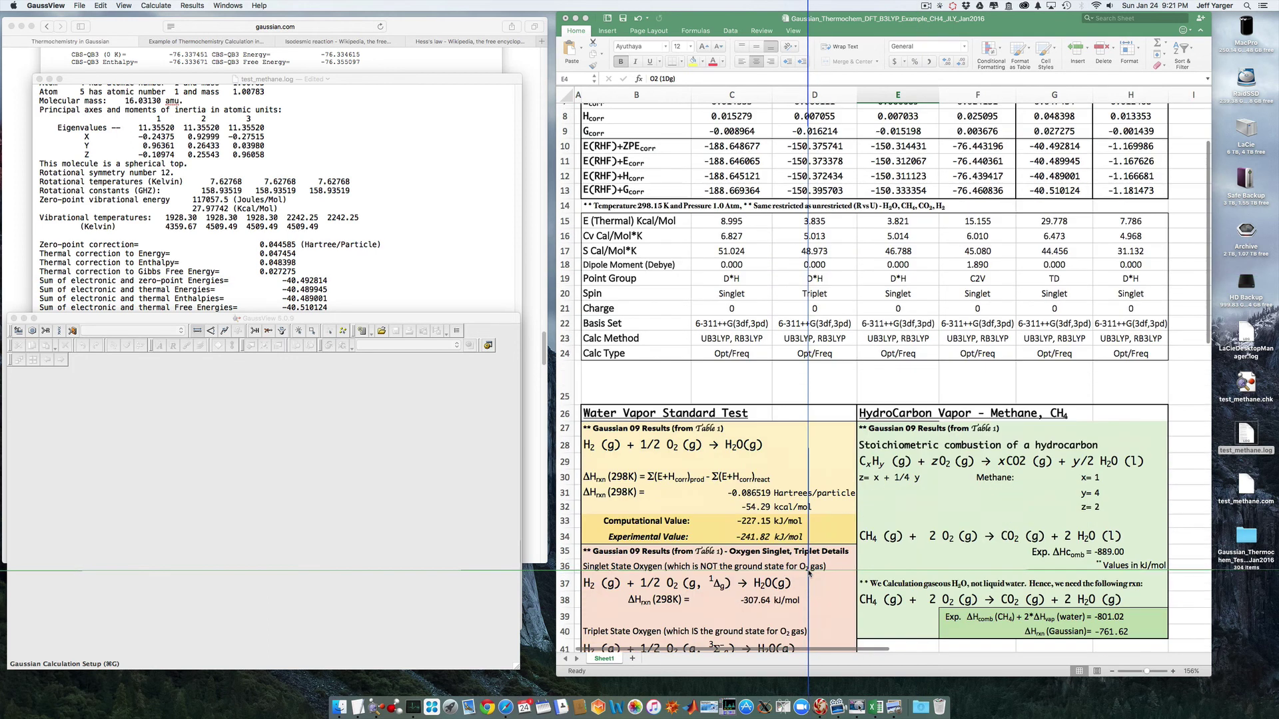
scroll(809, 574, down, 3)
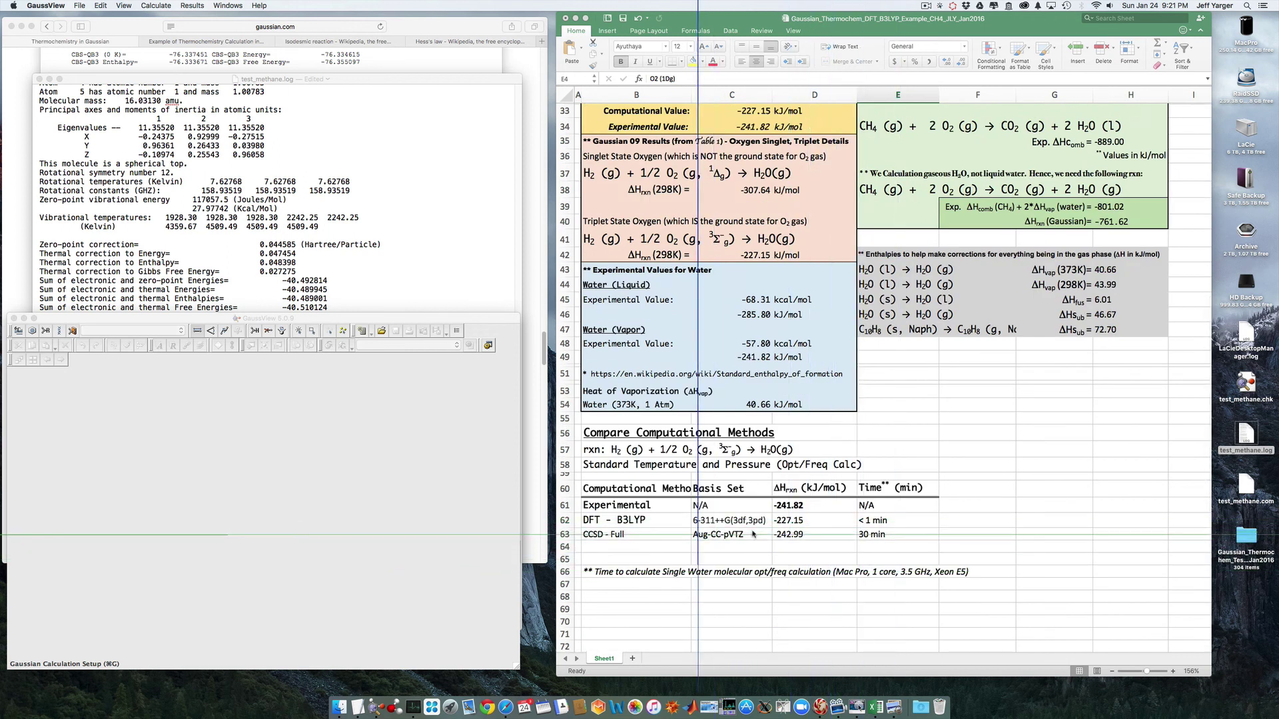
scroll(719, 527, up, 10)
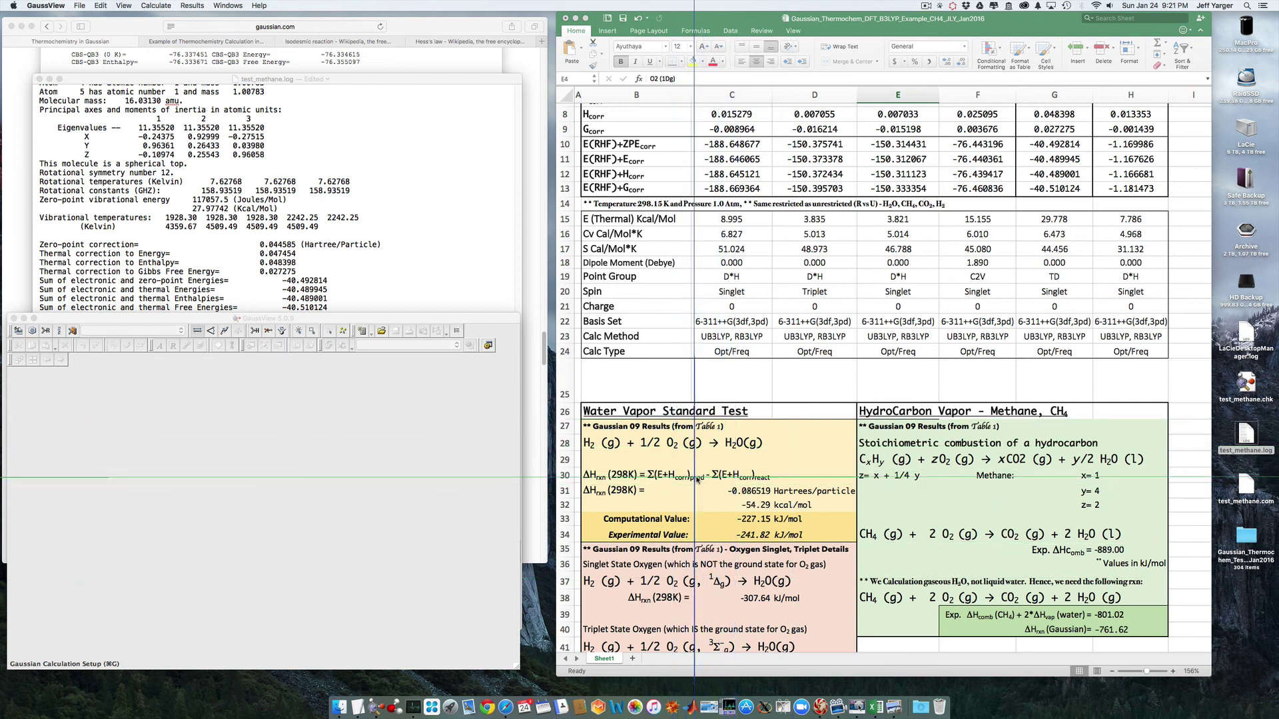
- Scroll the Gaussian thermochemistry examples page in Safari, then the Excel Table 1 energies
click(532, 386)
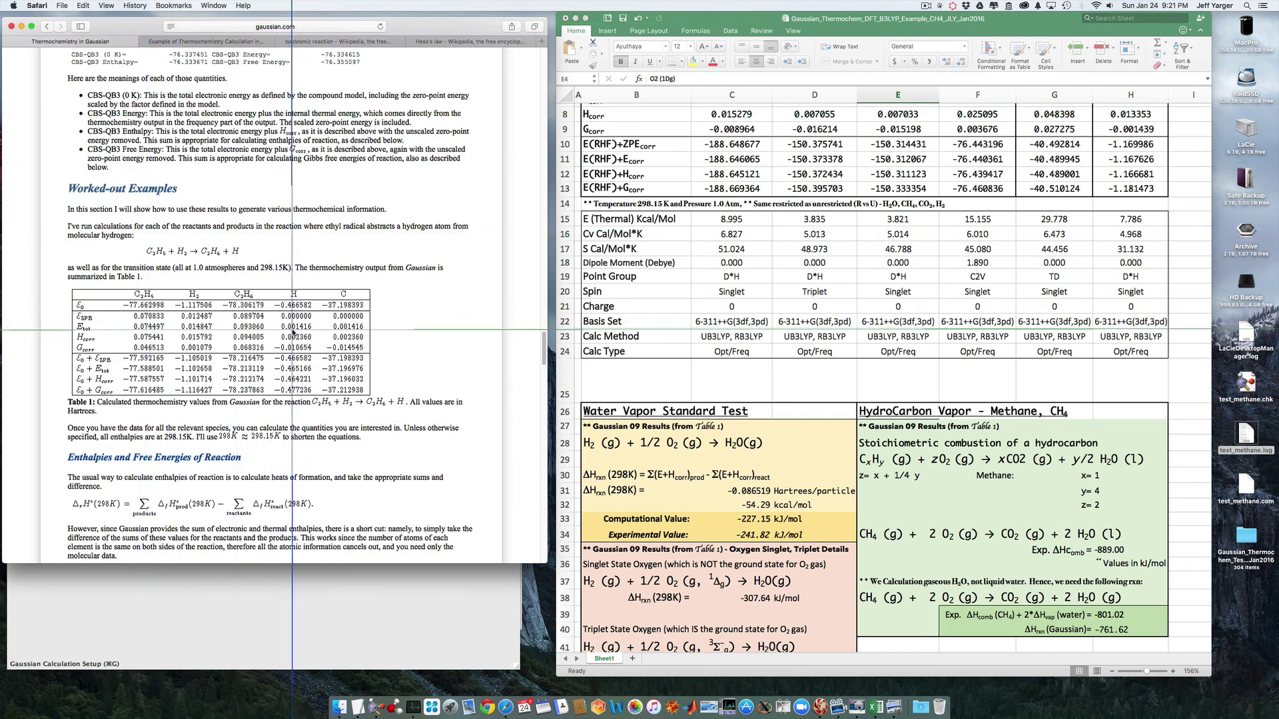
scroll(933, 440, down, 1)
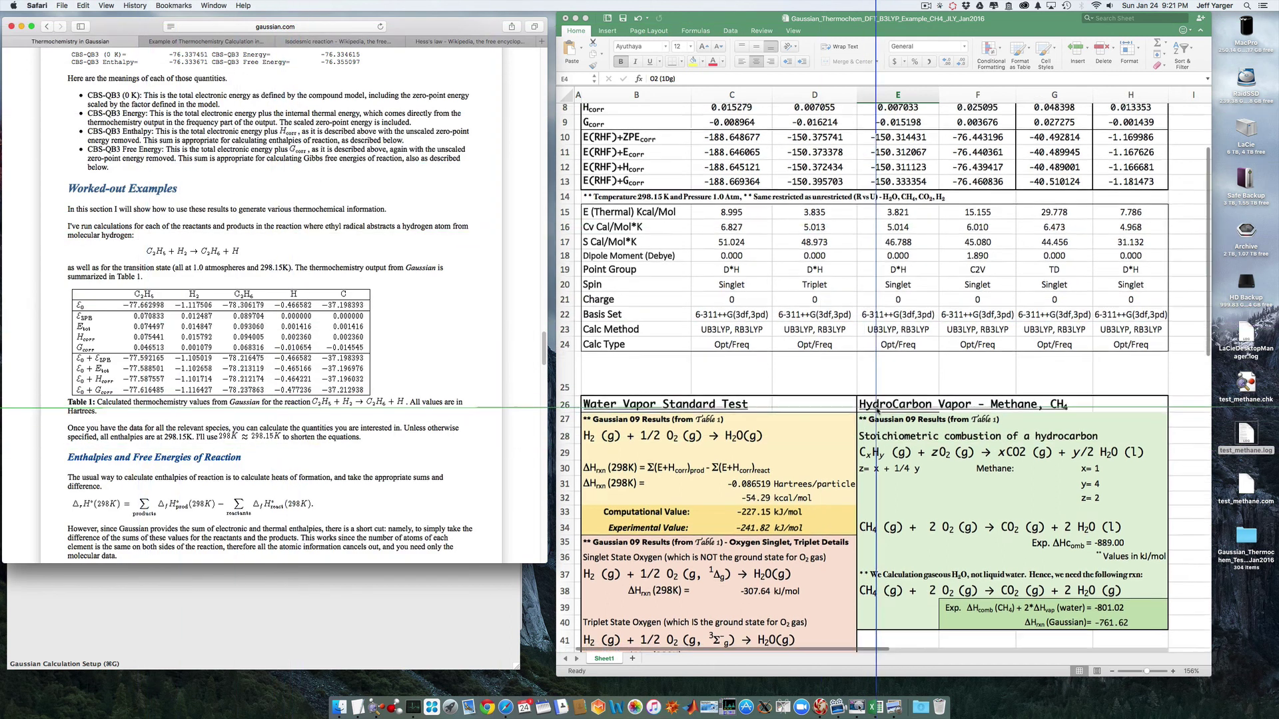
click(953, 445)
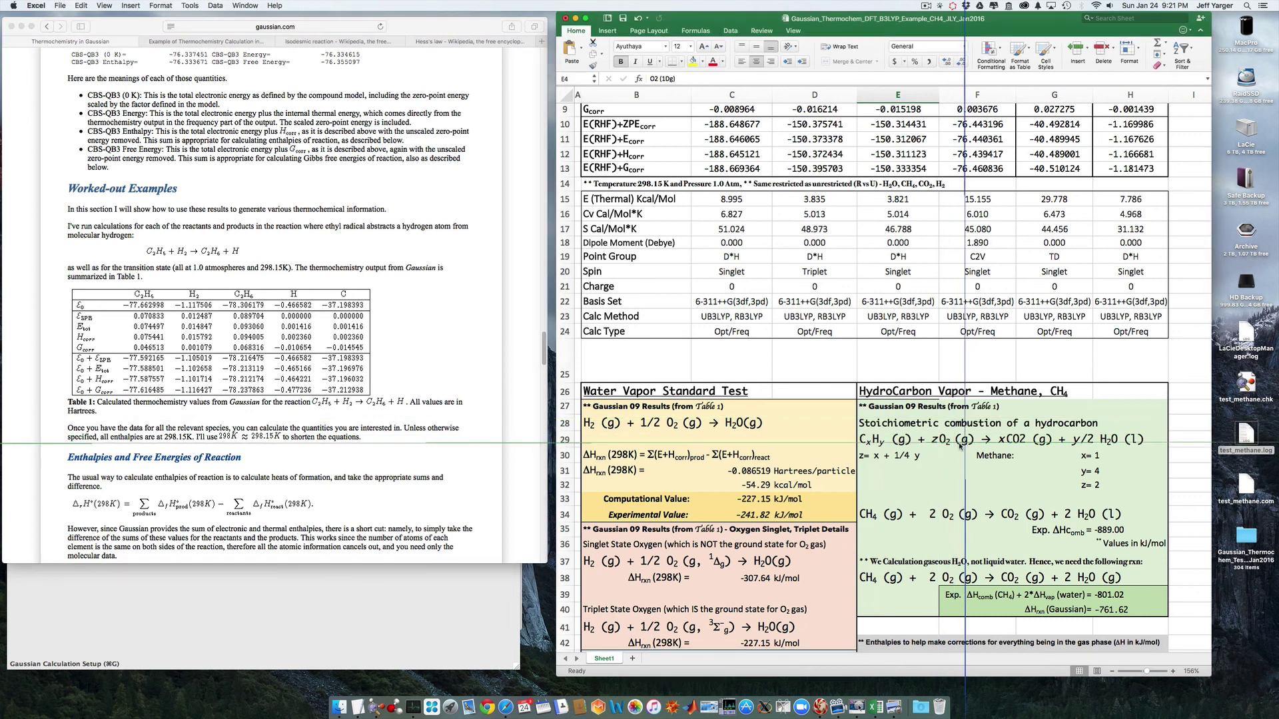
scroll(952, 446, down, 4)
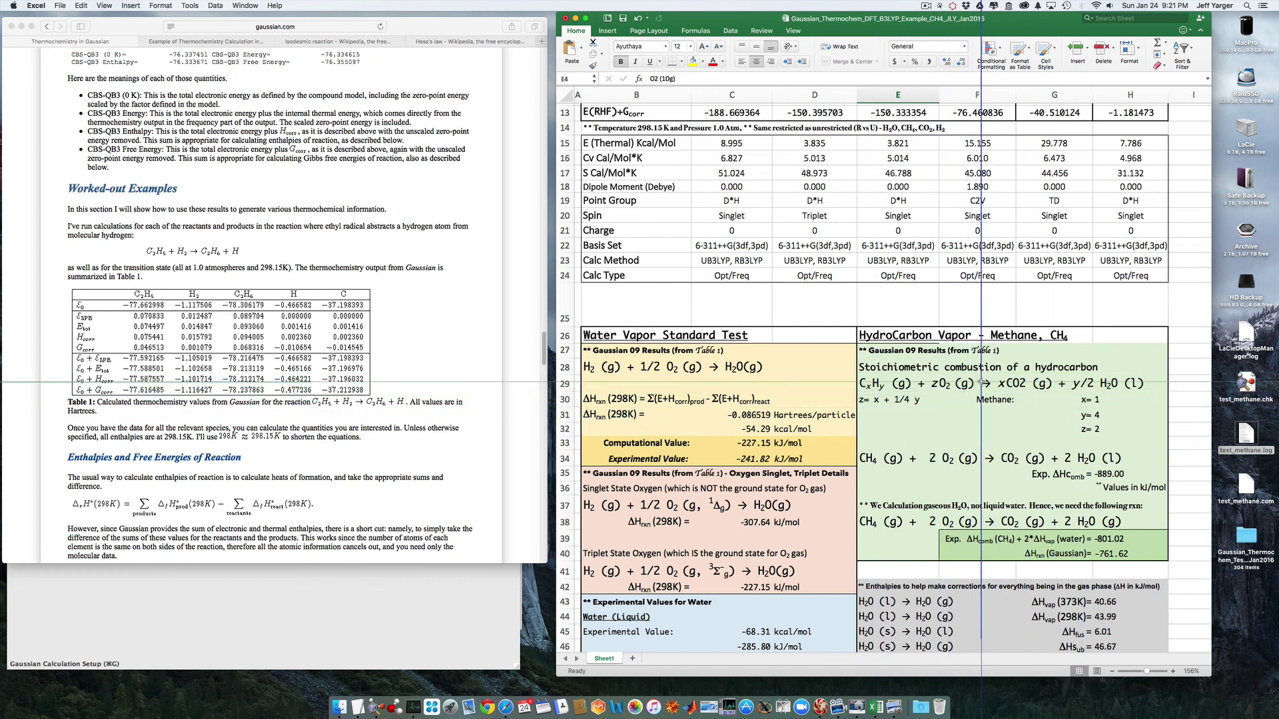
scroll(983, 384, up, 10)
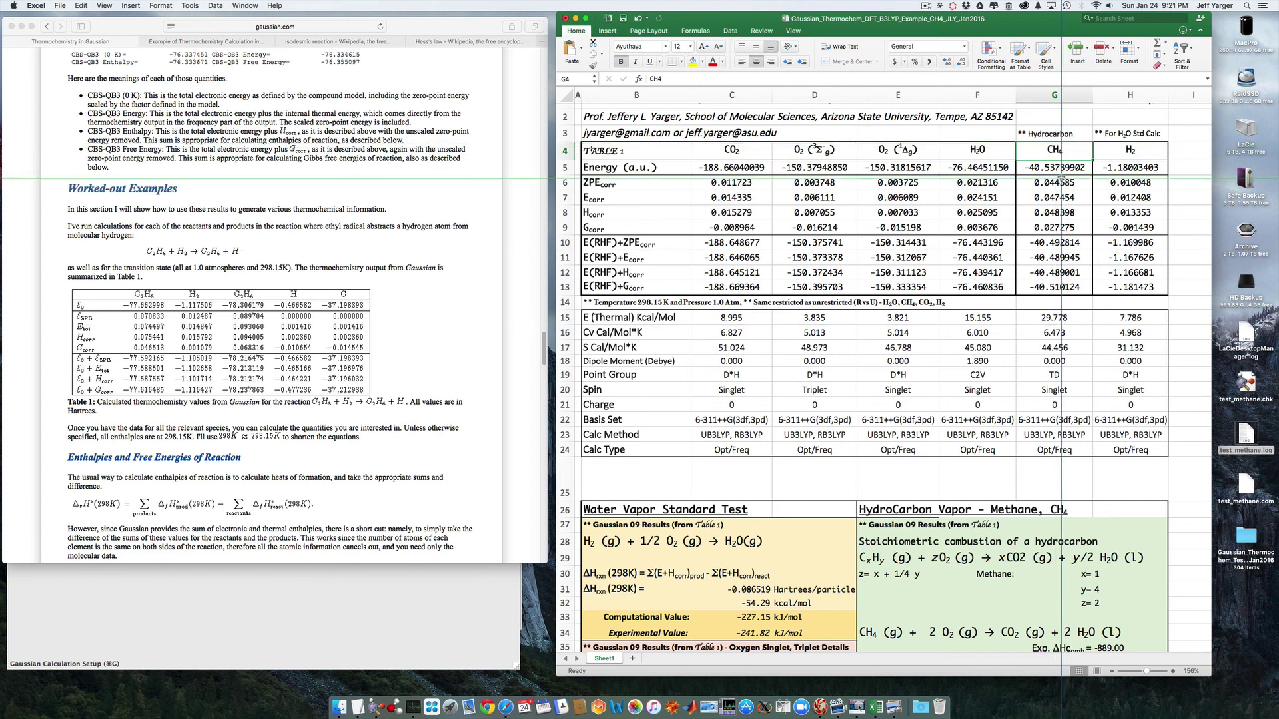
drag(1061, 150, 1049, 288)
click(1052, 489)
scroll(933, 573, down, 5)
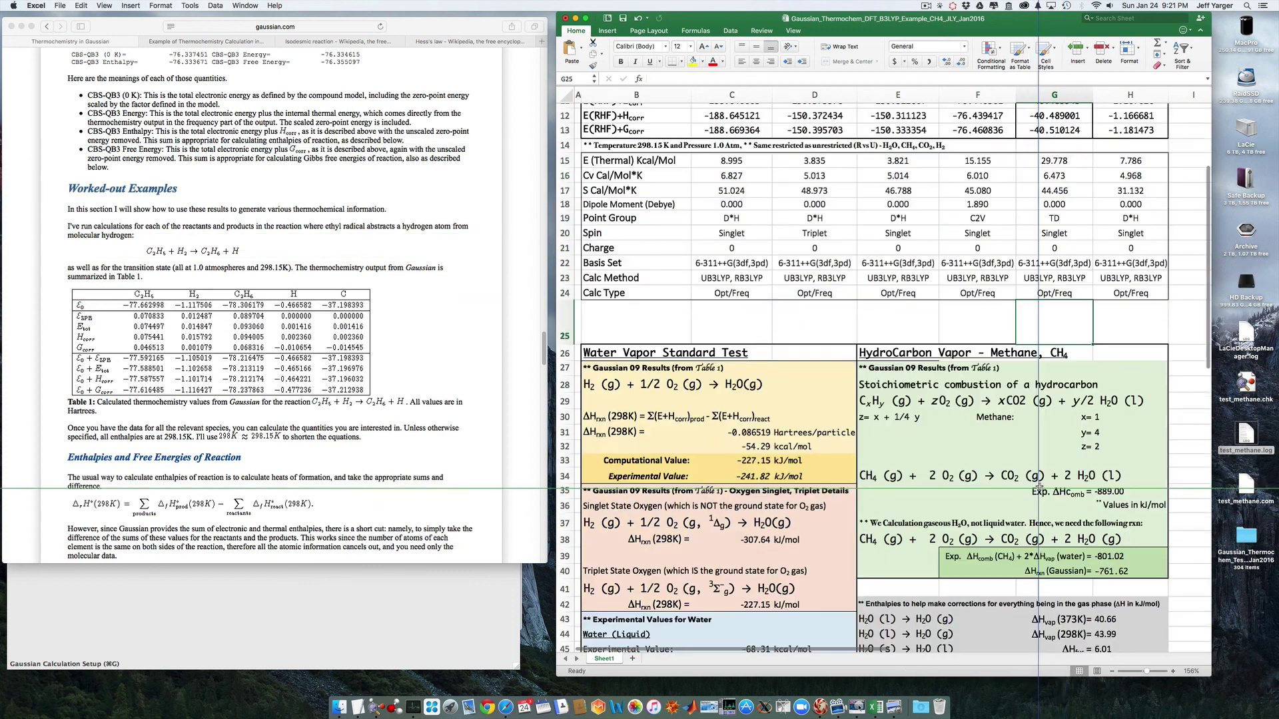
scroll(1063, 203, down, 3)
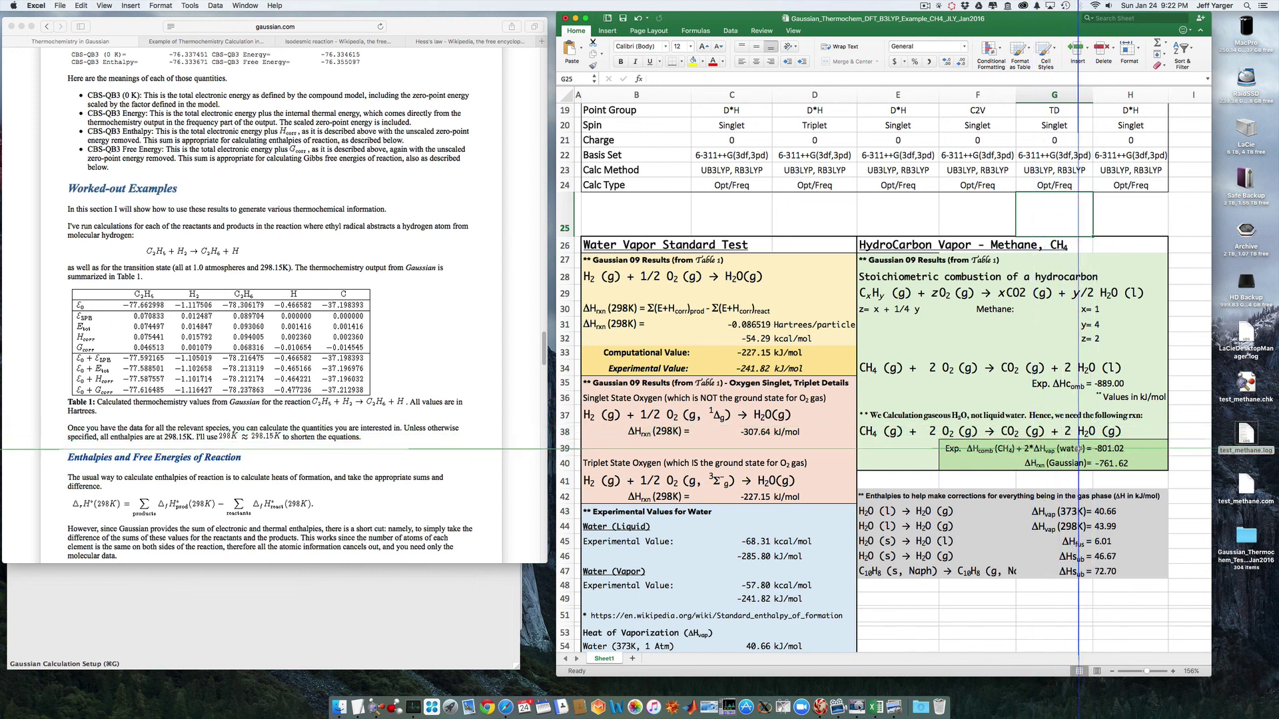
scroll(1088, 453, down, 3)
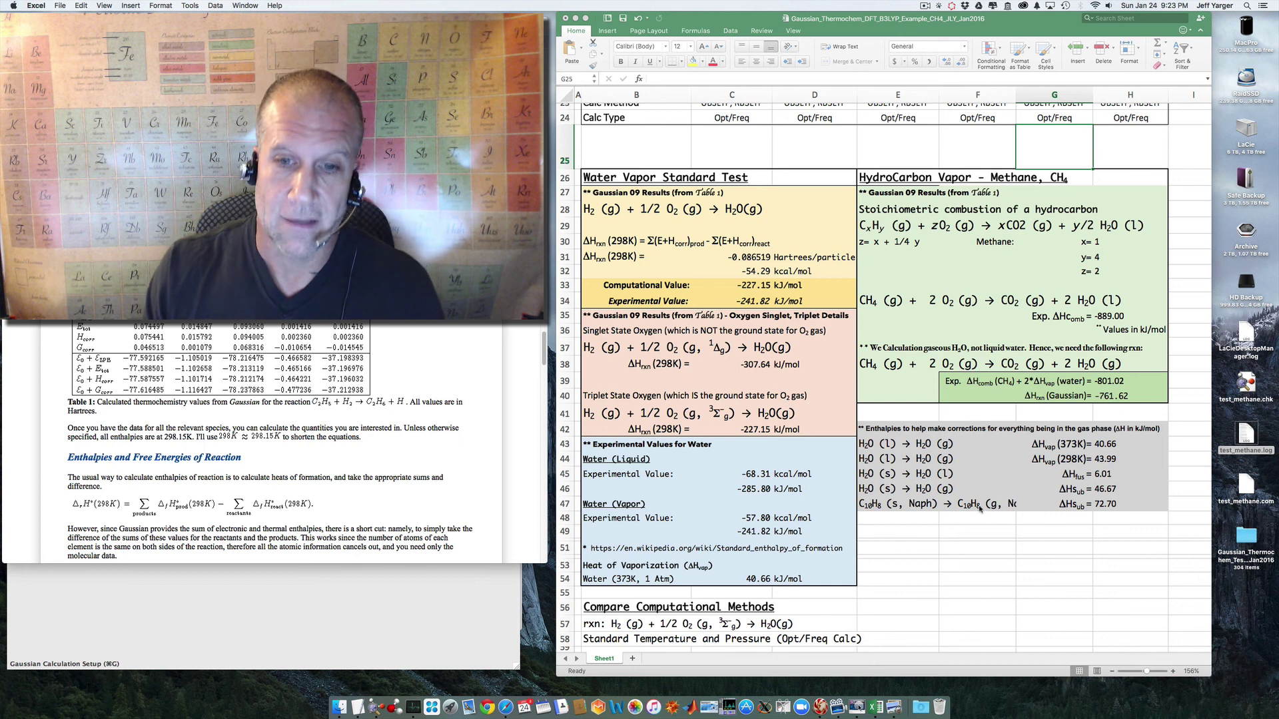
scroll(980, 511, down, 1)
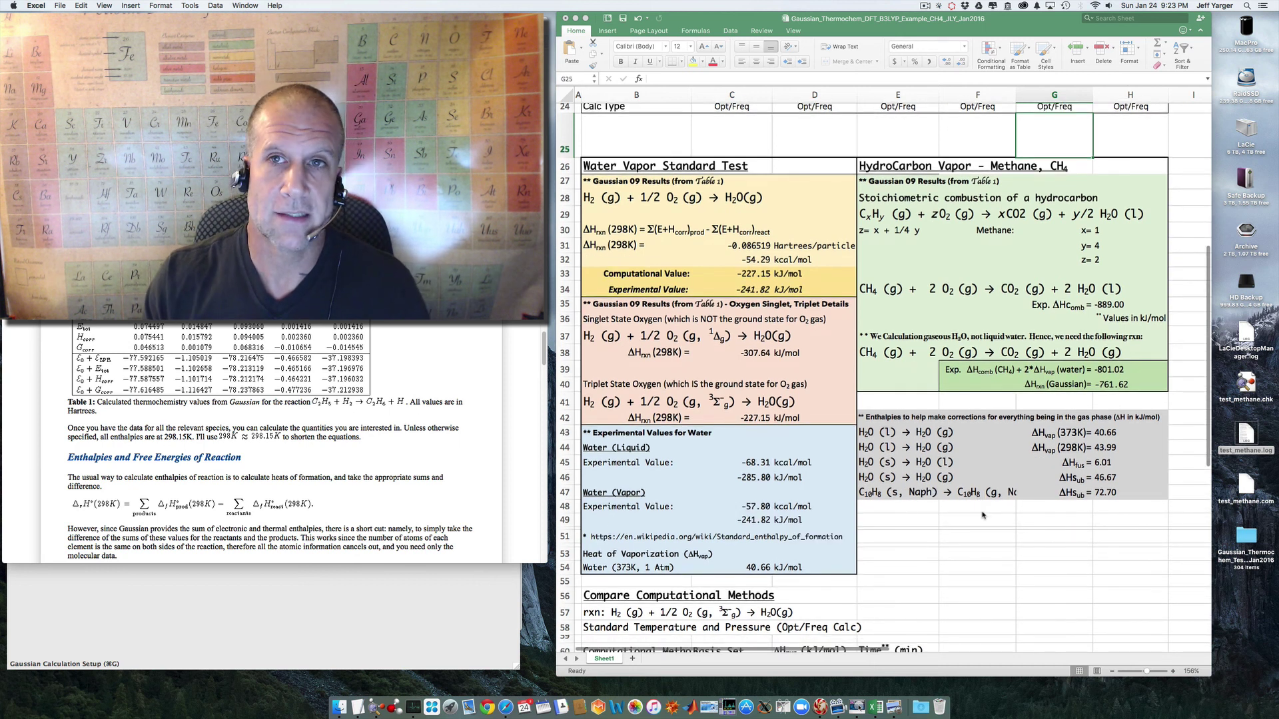
key(super+shift+4)
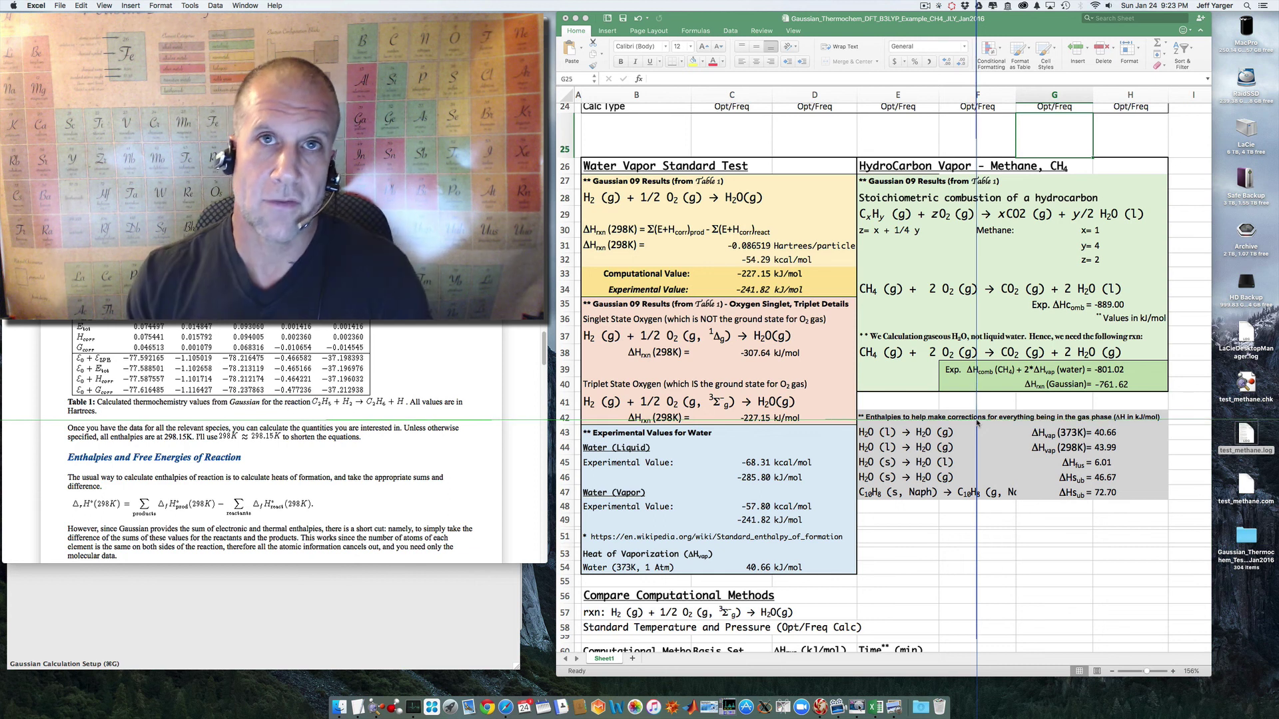
key(Escape)
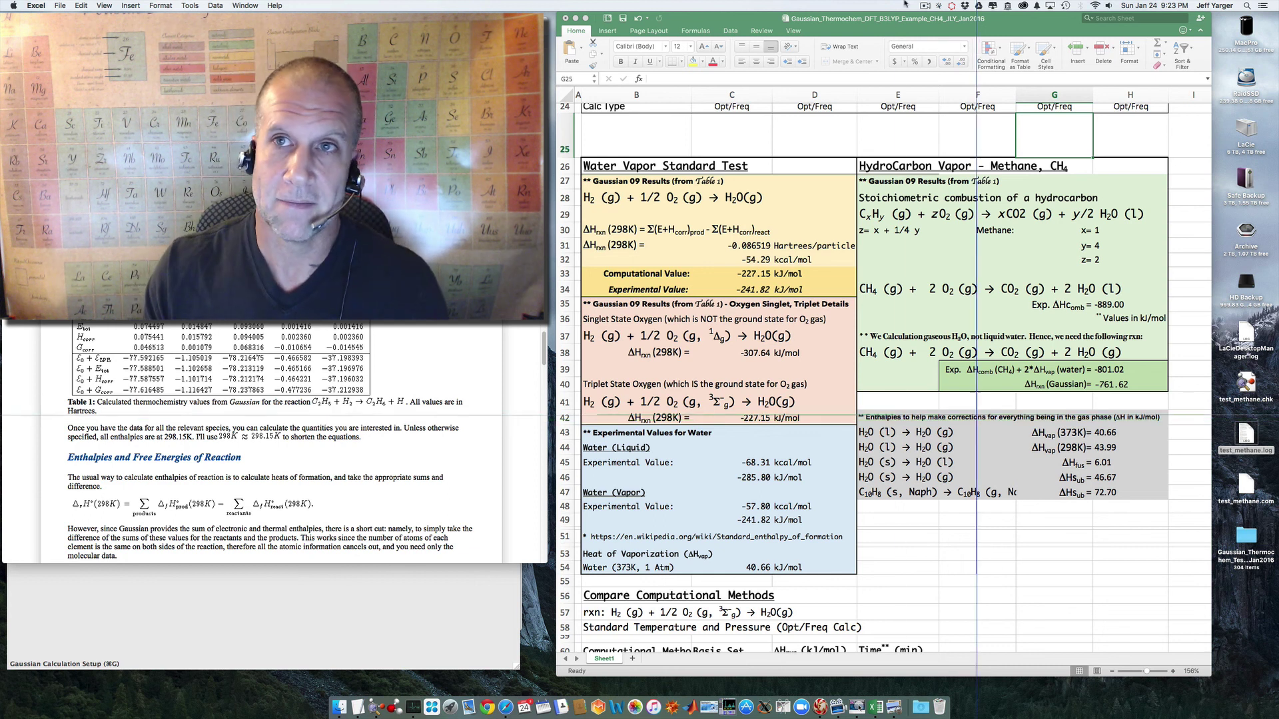